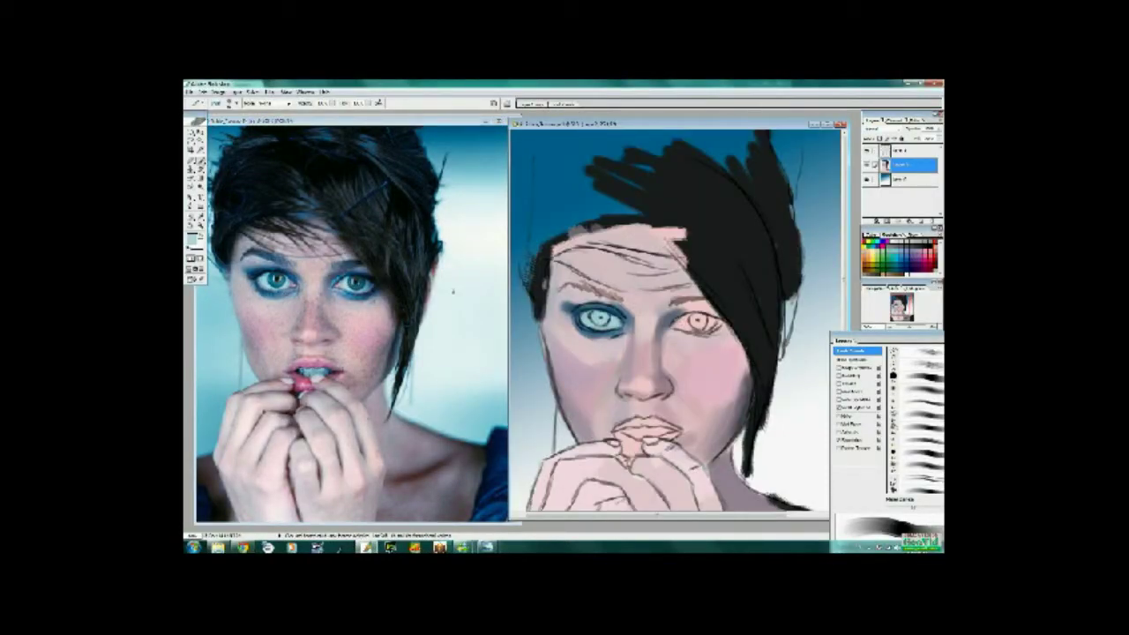
- Paint blue eyeshadow around the right eye and dark teal into the irises
{"action": "mouse_move", "coordinate": [684, 311]}
{"action": "left_mouse_down"}
{"action": "mouse_move", "coordinate": [719, 318]}
{"action": "mouse_move", "coordinate": [677, 333]}
{"action": "mouse_move", "coordinate": [727, 326]}
{"action": "mouse_move", "coordinate": [707, 328]}
{"action": "left_mouse_up"}
{"action": "left_click", "coordinate": [599, 316], "text": "alt"}
{"action": "left_click", "coordinate": [430, 304], "text": "alt"}
{"action": "left_click_drag", "start_coordinate": [591, 314], "coordinate": [610, 324]}
- Sample colours and darken the left end of the left eyebrow with a thinner brush
{"action": "left_click", "coordinate": [617, 234], "text": "alt"}
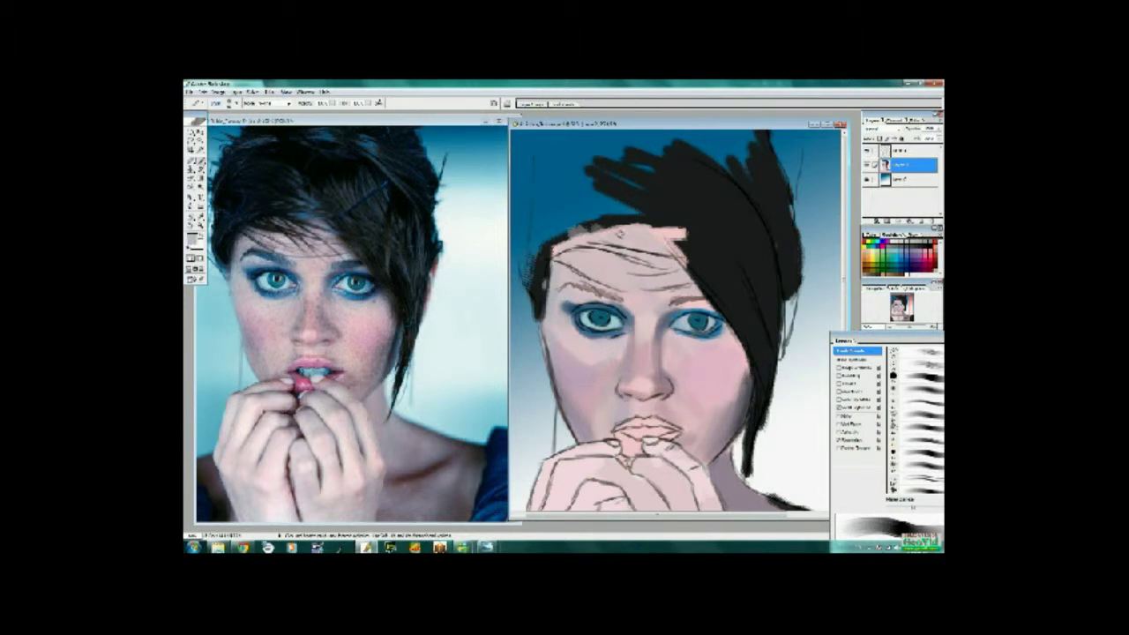
{"action": "left_click", "coordinate": [558, 252], "text": "alt"}
{"action": "left_click_drag", "start_coordinate": [898, 508], "coordinate": [894, 508]}
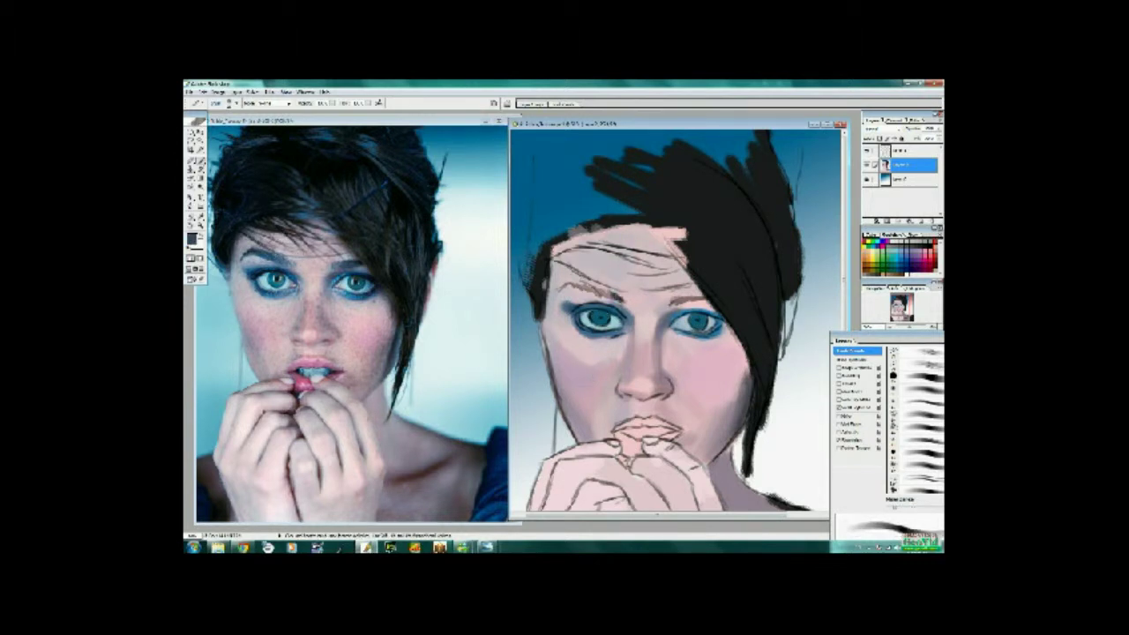
{"action": "left_click_drag", "start_coordinate": [573, 288], "coordinate": [559, 289]}
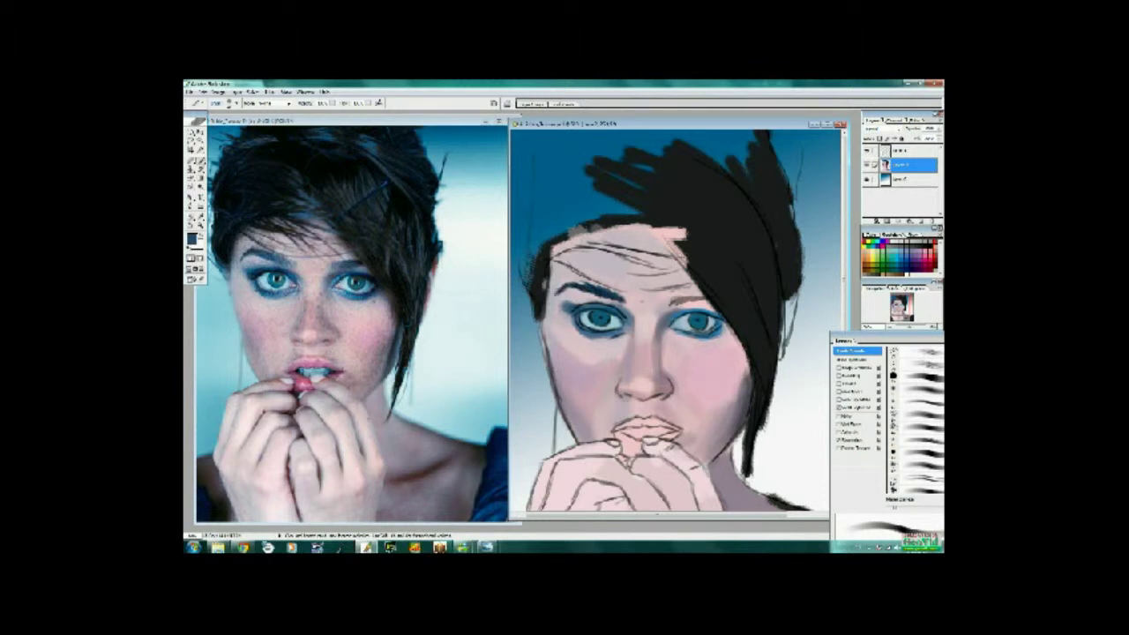
- Sample near-black from the reference hair and darken the left eye's upper lid line
{"action": "left_click", "coordinate": [733, 332], "text": "alt"}
{"action": "left_click", "coordinate": [716, 317], "text": "alt"}
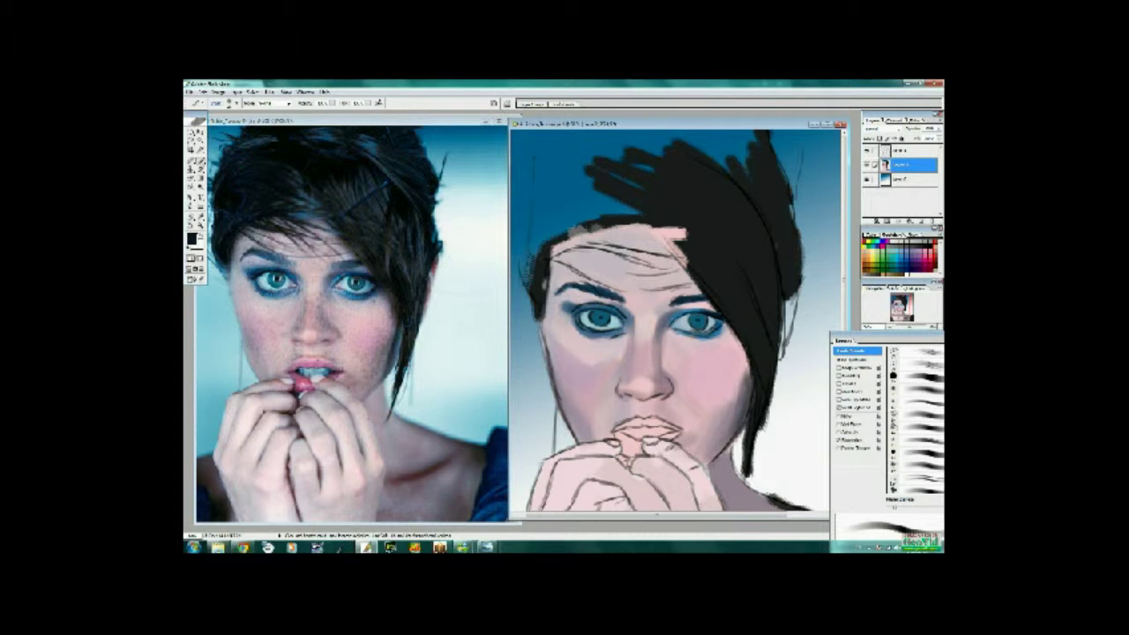
{"action": "left_click", "coordinate": [378, 301], "text": "alt"}
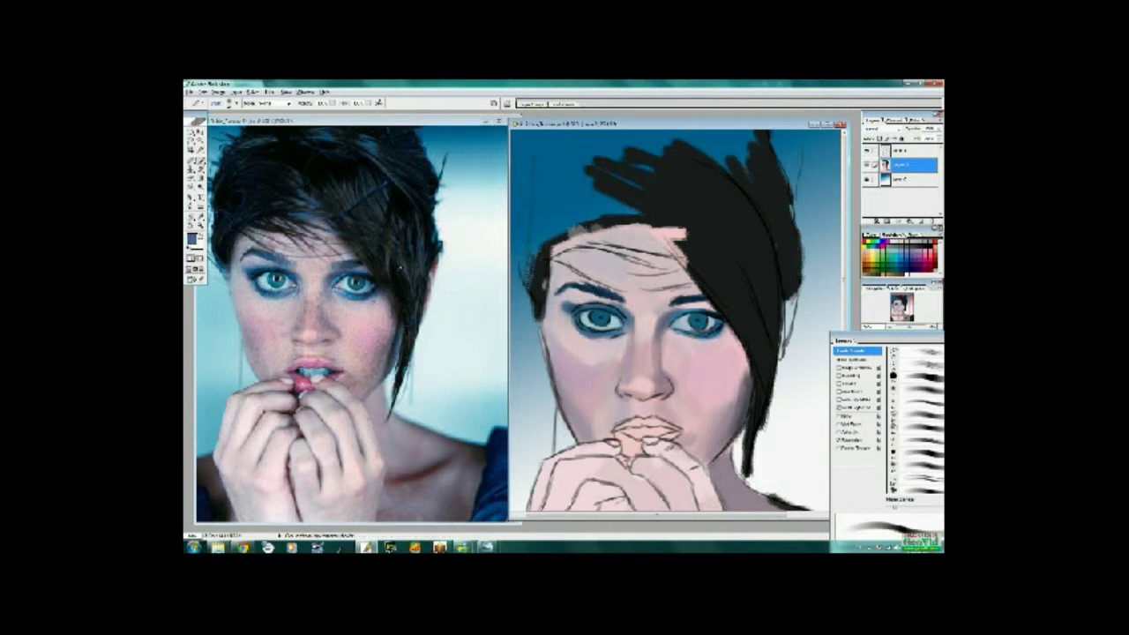
{"action": "left_click", "coordinate": [402, 283], "text": "alt"}
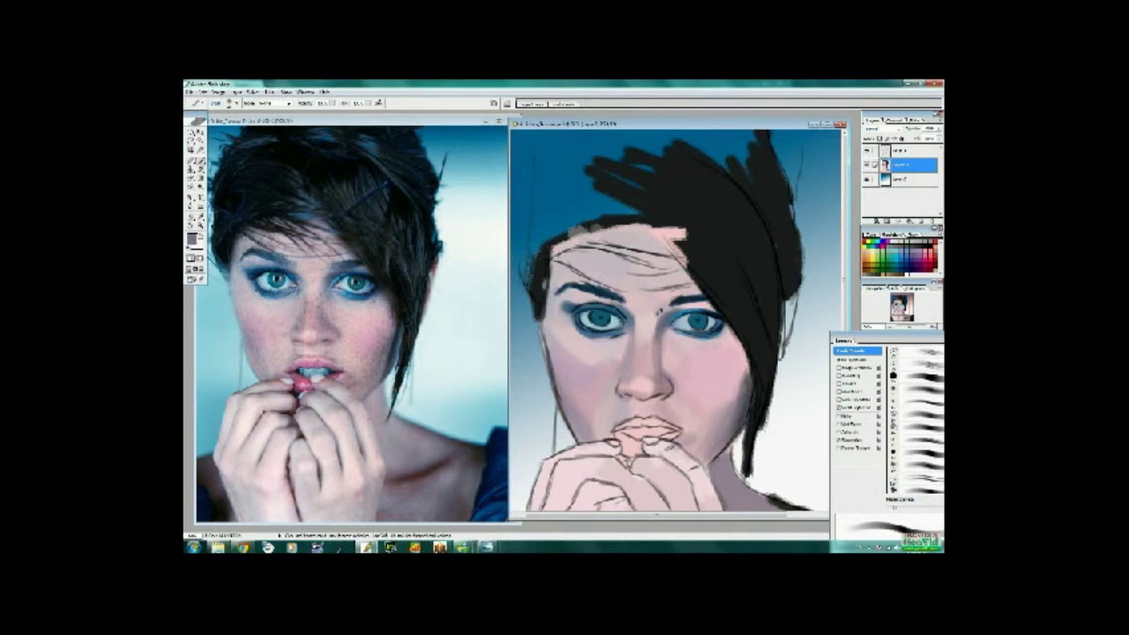
{"action": "left_click", "coordinate": [393, 261], "text": "alt"}
{"action": "left_click_drag", "start_coordinate": [621, 321], "coordinate": [580, 309]}
- Pick lighter blue-grey and skin tones, enlarge the brush, and brush red onto the lips
{"action": "left_click", "coordinate": [582, 326], "text": "alt"}
{"action": "left_click", "coordinate": [307, 267], "text": "alt"}
{"action": "left_click", "coordinate": [633, 310], "text": "alt"}
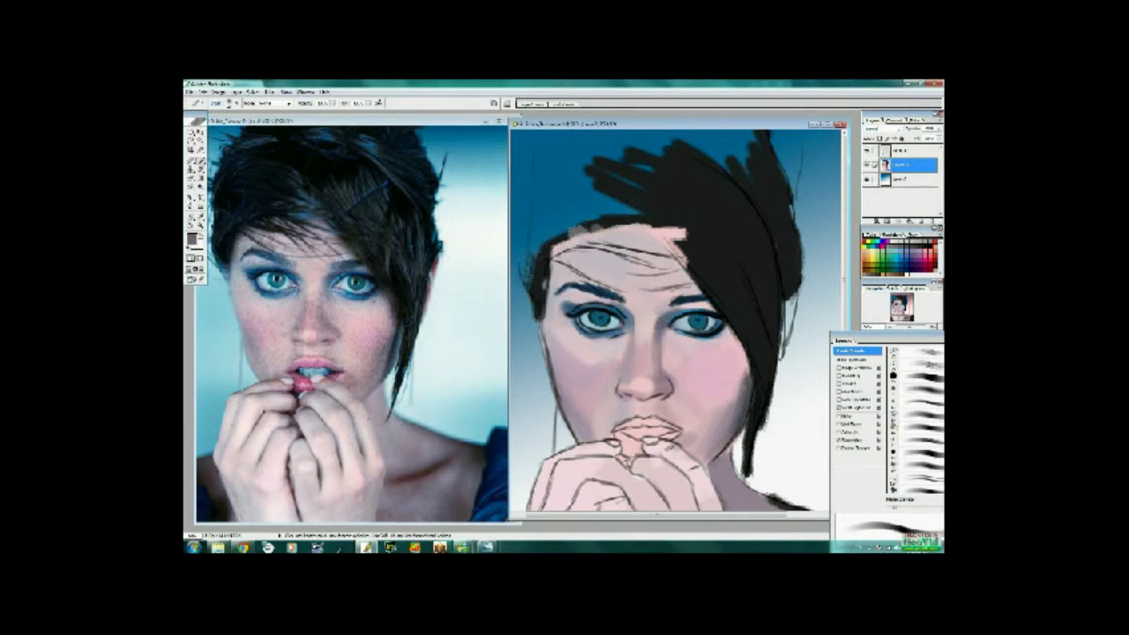
{"action": "left_click", "coordinate": [706, 306], "text": "alt"}
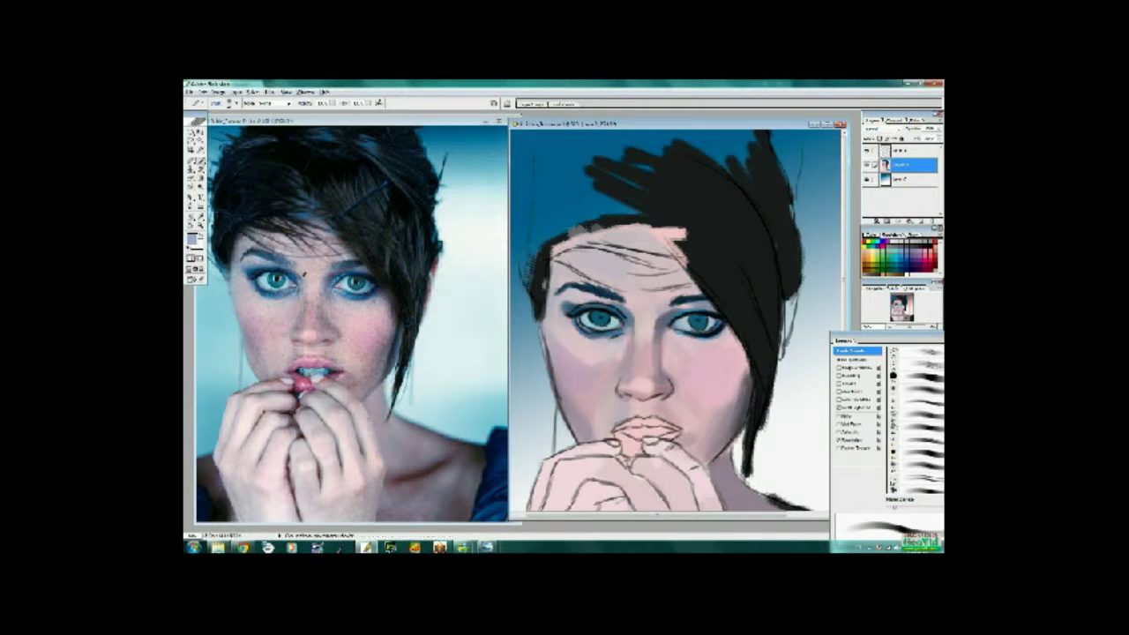
{"action": "key", "text": "x"}
{"action": "key", "text": "bracketright"}
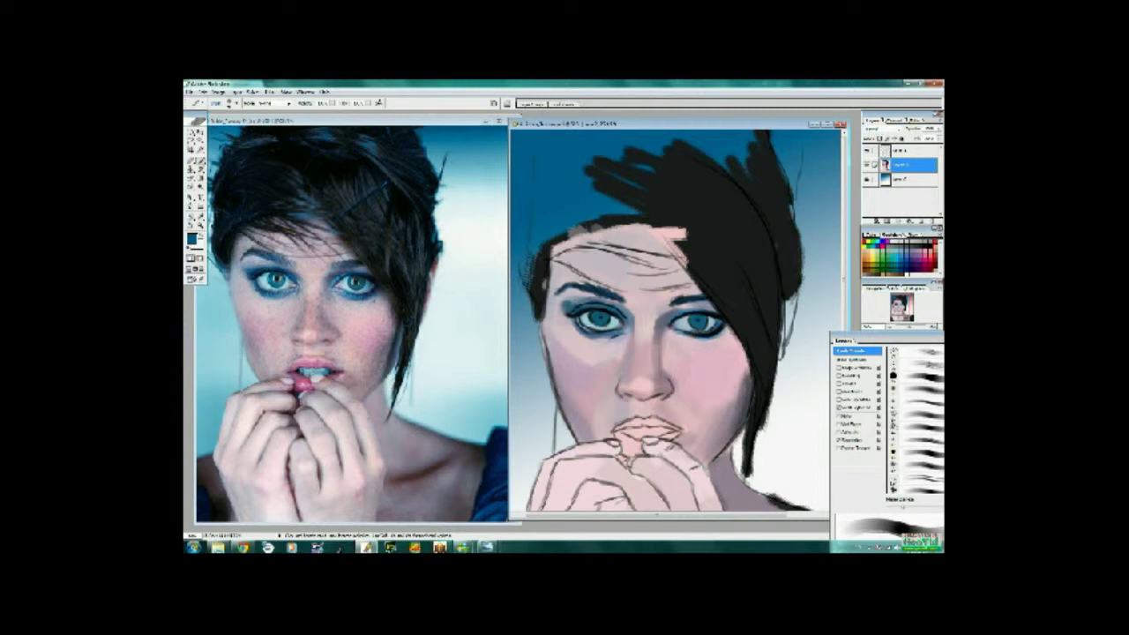
{"action": "key", "text": "x"}
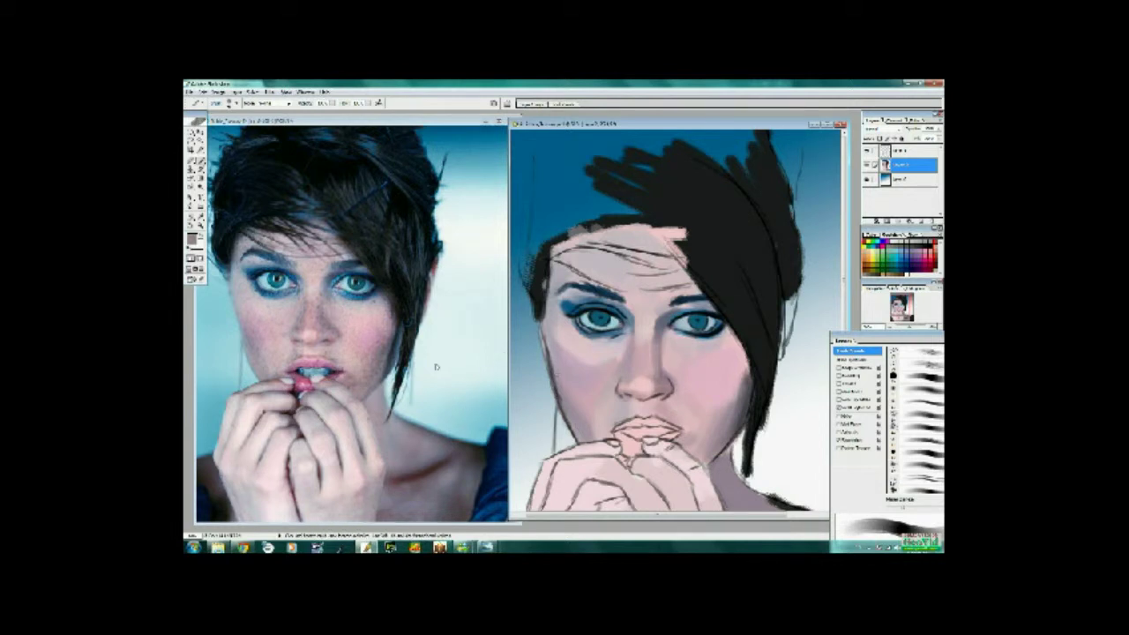
{"action": "mouse_move", "coordinate": [631, 437]}
{"action": "left_mouse_down"}
{"action": "mouse_move", "coordinate": [611, 409]}
{"action": "mouse_move", "coordinate": [600, 411]}
{"action": "mouse_move", "coordinate": [633, 409]}
{"action": "mouse_move", "coordinate": [635, 398]}
{"action": "mouse_move", "coordinate": [598, 395]}
{"action": "mouse_move", "coordinate": [654, 400]}
{"action": "left_mouse_up"}
- Deepen the lip red and paint a brown shadow across the lower neck and shoulder
{"action": "left_click", "coordinate": [309, 374], "text": "alt"}
{"action": "scroll", "coordinate": [652, 408], "scroll_direction": "down", "scroll_amount": 3}
{"action": "left_click_drag", "start_coordinate": [789, 469], "coordinate": [714, 483]}
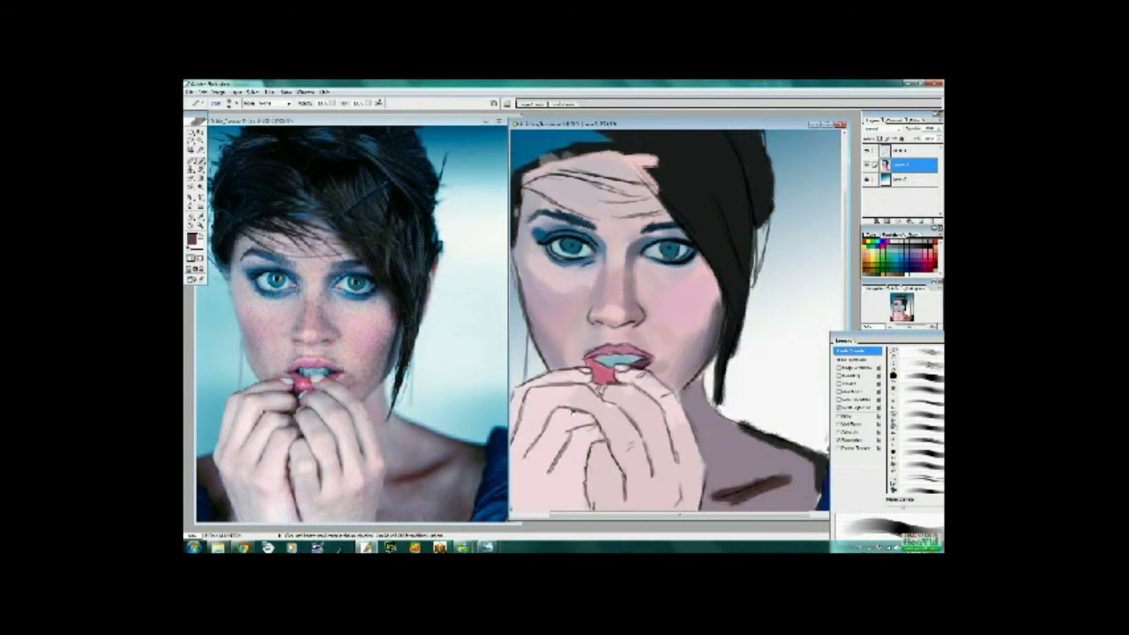
{"action": "left_click", "coordinate": [344, 392], "text": "alt"}
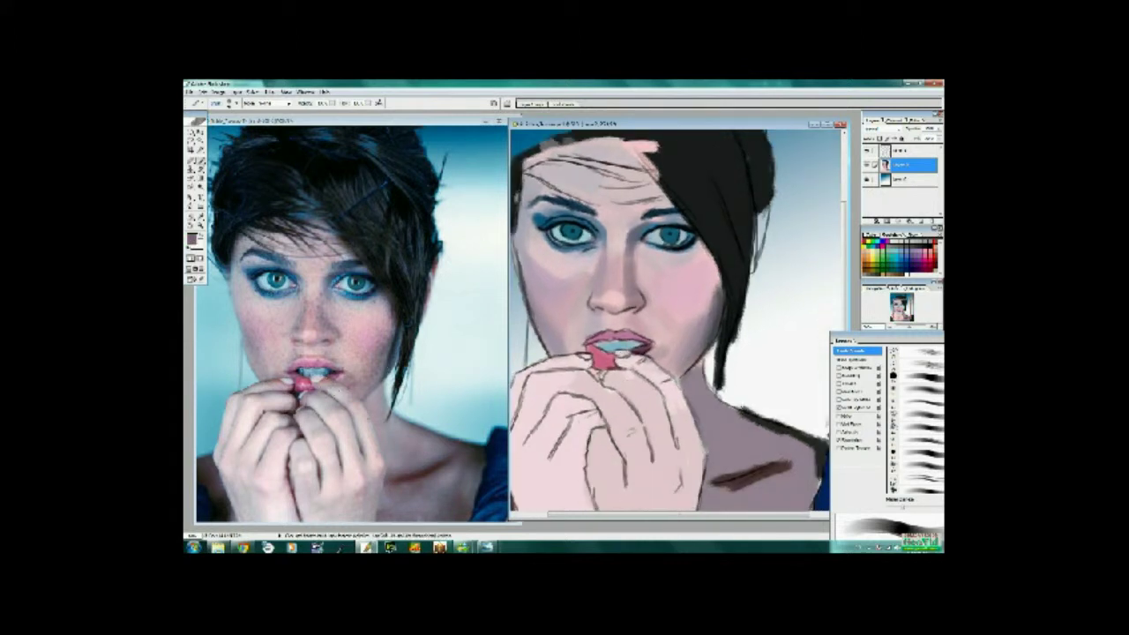
{"action": "mouse_move", "coordinate": [637, 391]}
{"action": "left_mouse_down"}
{"action": "mouse_move", "coordinate": [671, 361]}
{"action": "mouse_move", "coordinate": [703, 451]}
{"action": "left_mouse_up"}
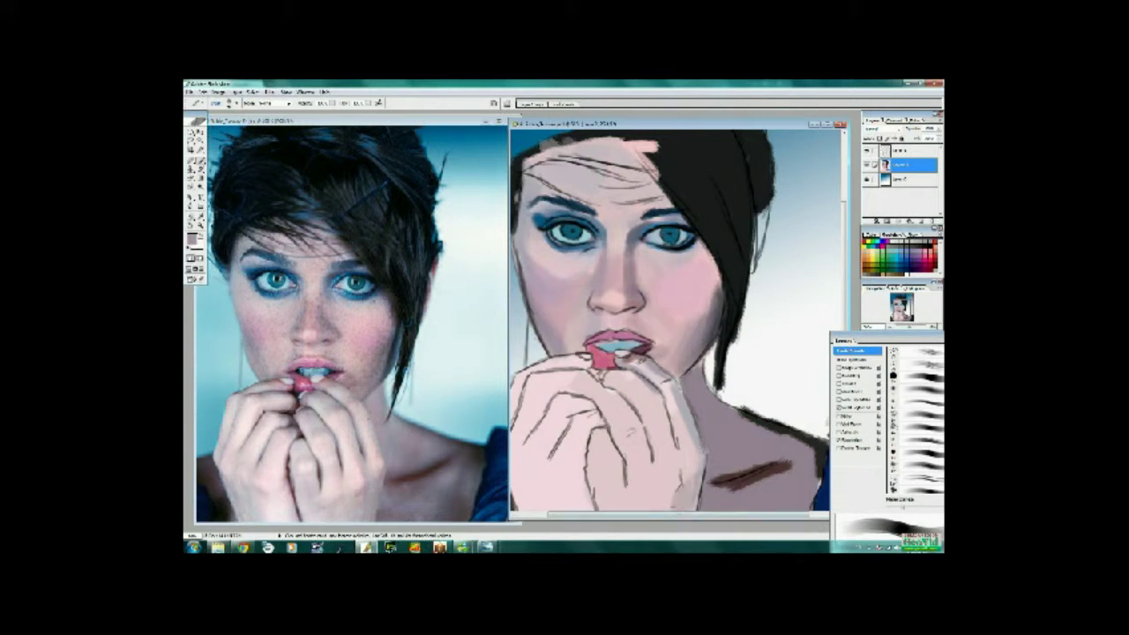
- Shade the fingers and hands with light skin tones and reddish-brown from the reference
{"action": "mouse_move", "coordinate": [624, 504]}
{"action": "left_mouse_down"}
{"action": "mouse_move", "coordinate": [637, 484]}
{"action": "mouse_move", "coordinate": [529, 467]}
{"action": "mouse_move", "coordinate": [529, 480]}
{"action": "left_mouse_up"}
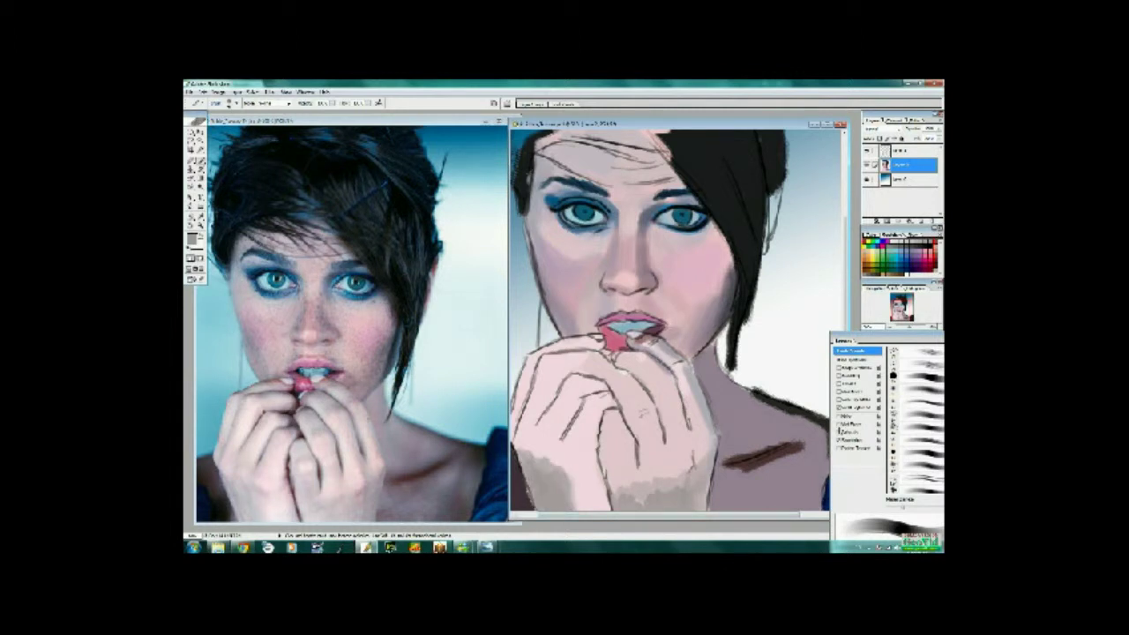
{"action": "left_click", "coordinate": [587, 496], "text": "alt"}
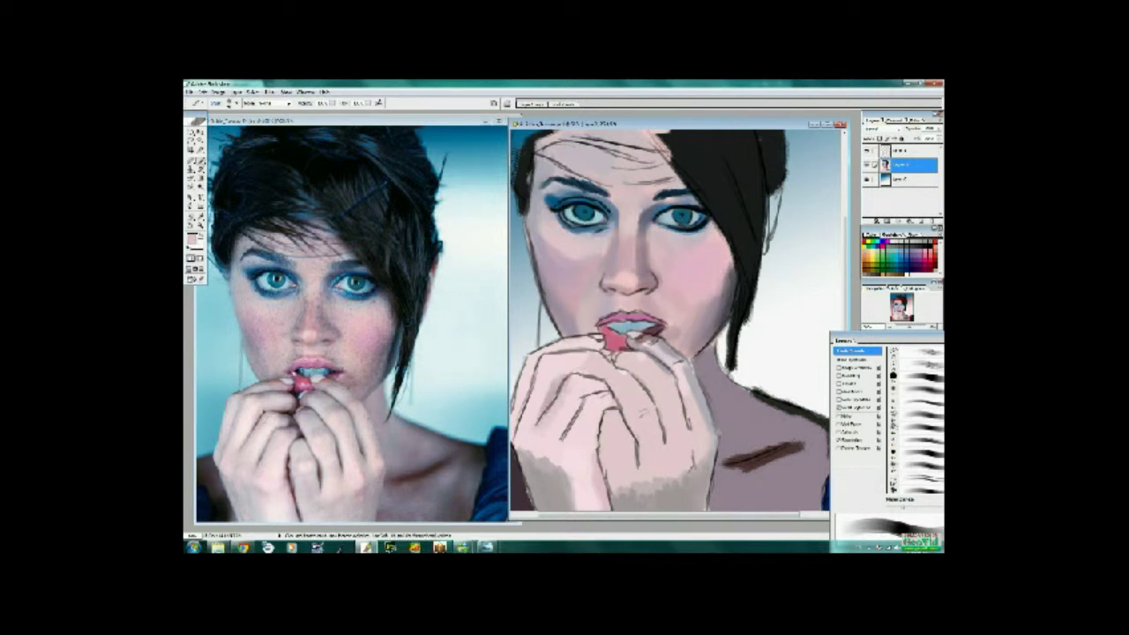
{"action": "left_click", "coordinate": [372, 395], "text": "alt"}
{"action": "left_click", "coordinate": [372, 395], "text": "alt"}
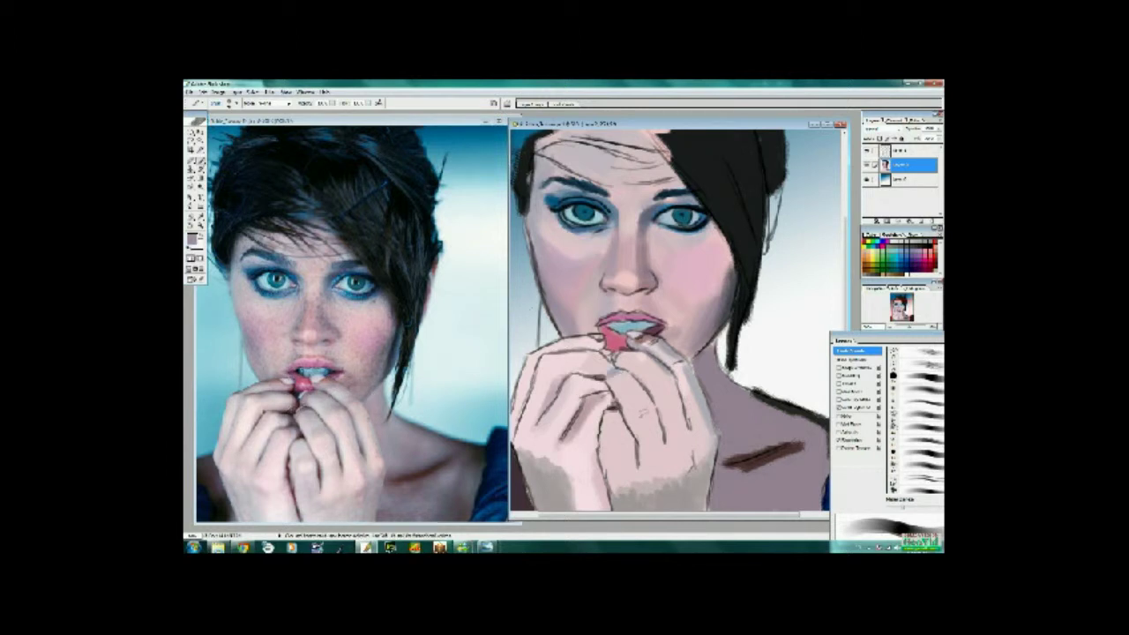
{"action": "left_click", "coordinate": [595, 337], "text": "alt"}
{"action": "left_click", "coordinate": [591, 345], "text": "alt"}
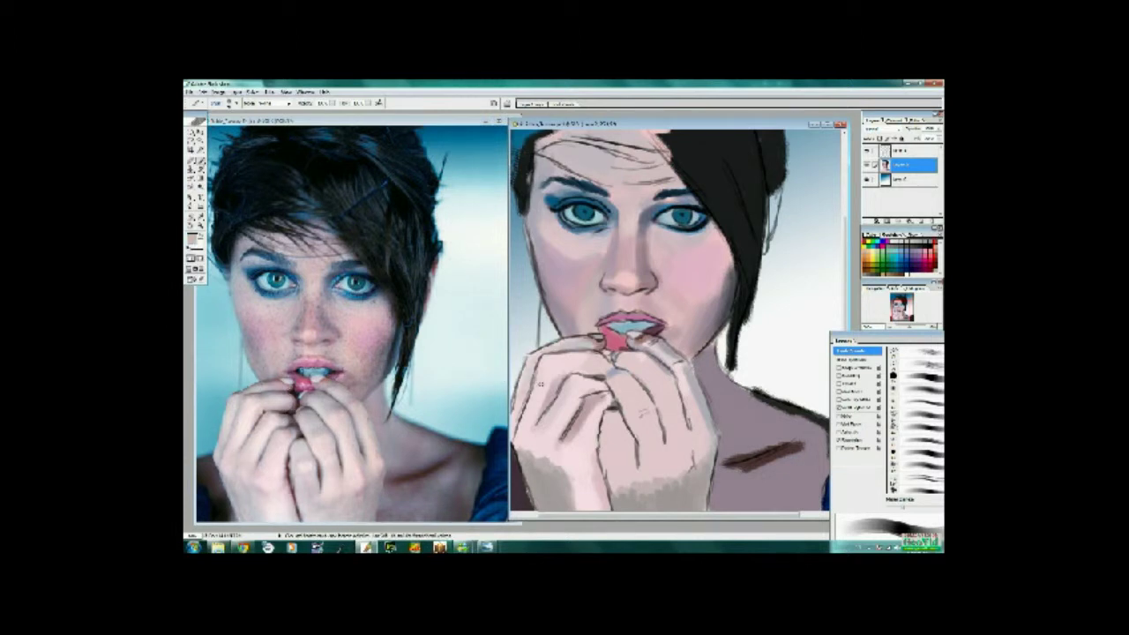
{"action": "left_click_drag", "start_coordinate": [540, 384], "coordinate": [567, 406]}
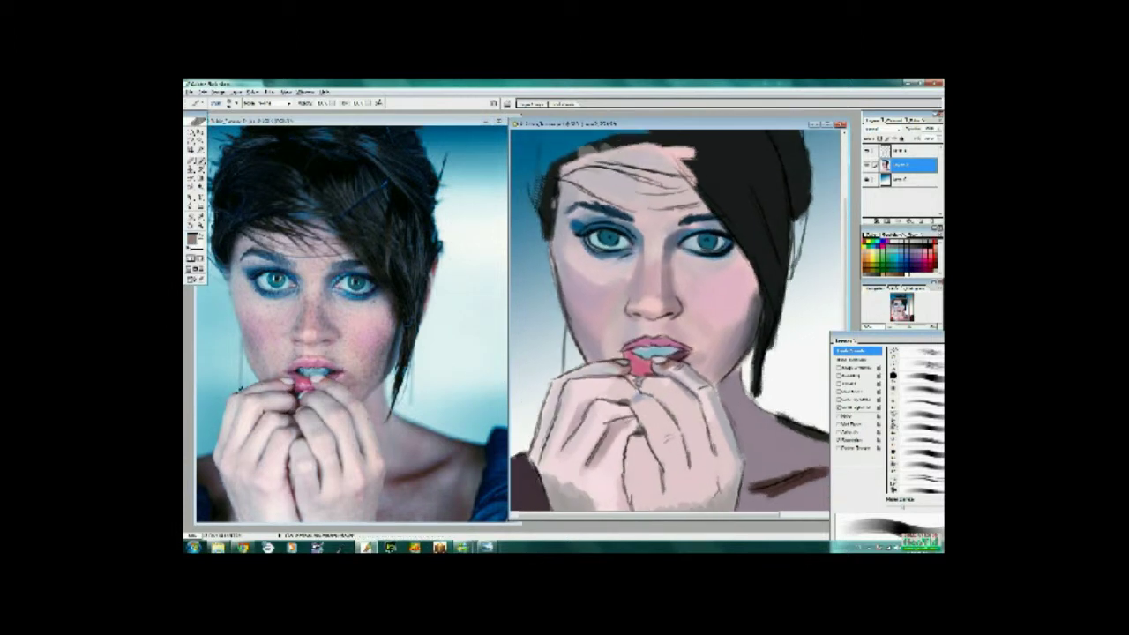
{"action": "left_click", "coordinate": [556, 385], "text": "alt"}
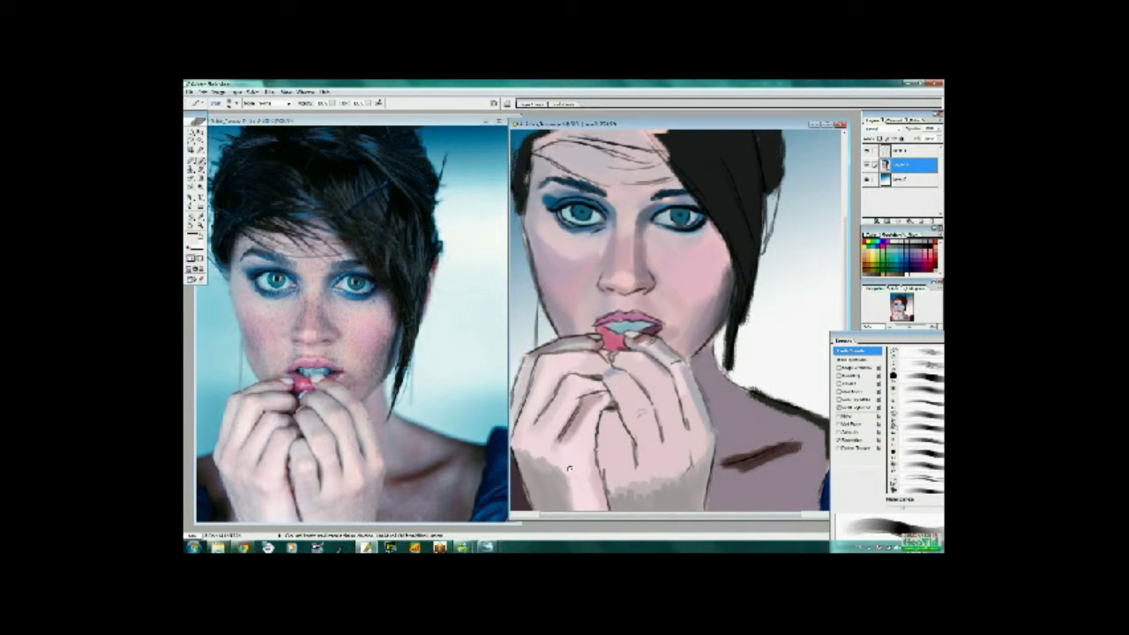
{"action": "left_click_drag", "start_coordinate": [565, 423], "coordinate": [546, 401]}
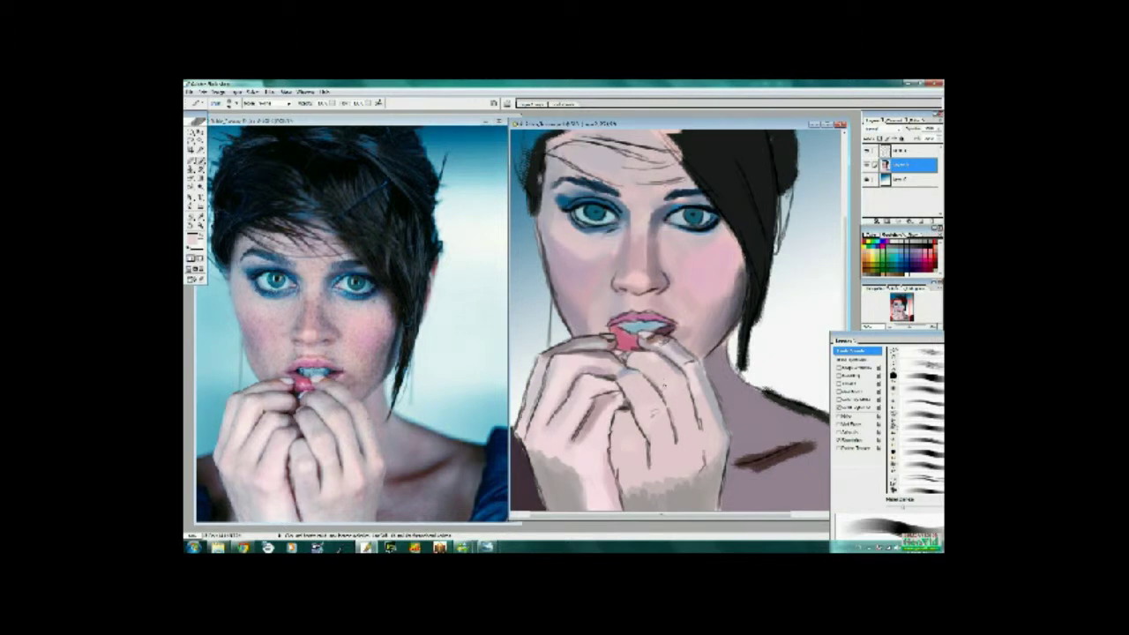
- Turn the top line-art layer off, on, and off again to leave only flat colour
{"action": "left_click_drag", "start_coordinate": [617, 309], "coordinate": [633, 362]}
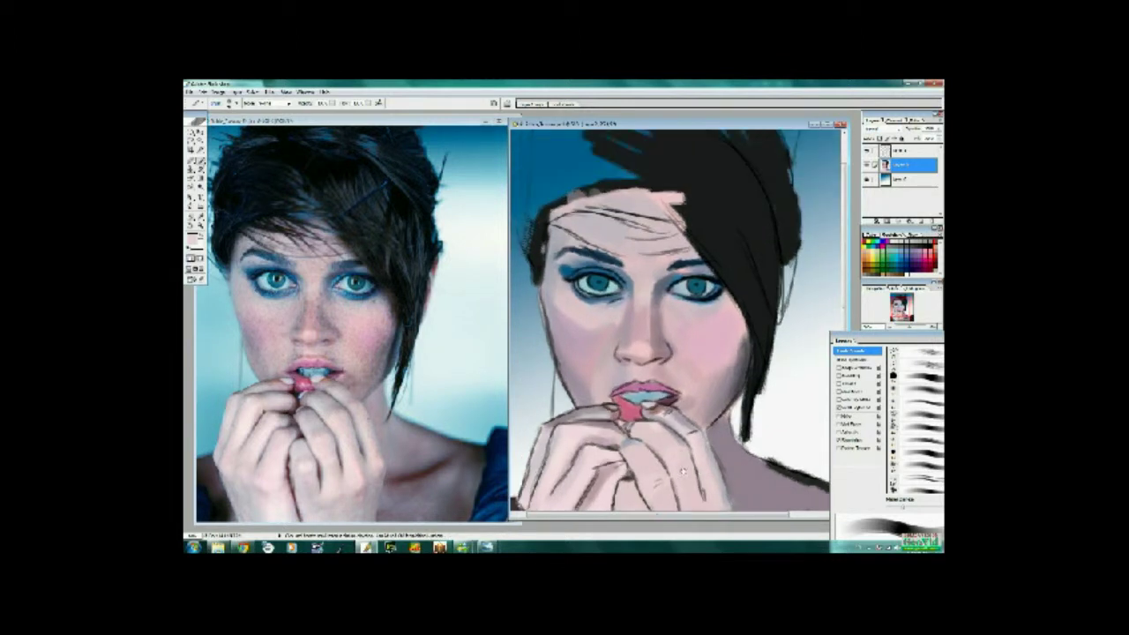
{"action": "left_click", "coordinate": [866, 152]}
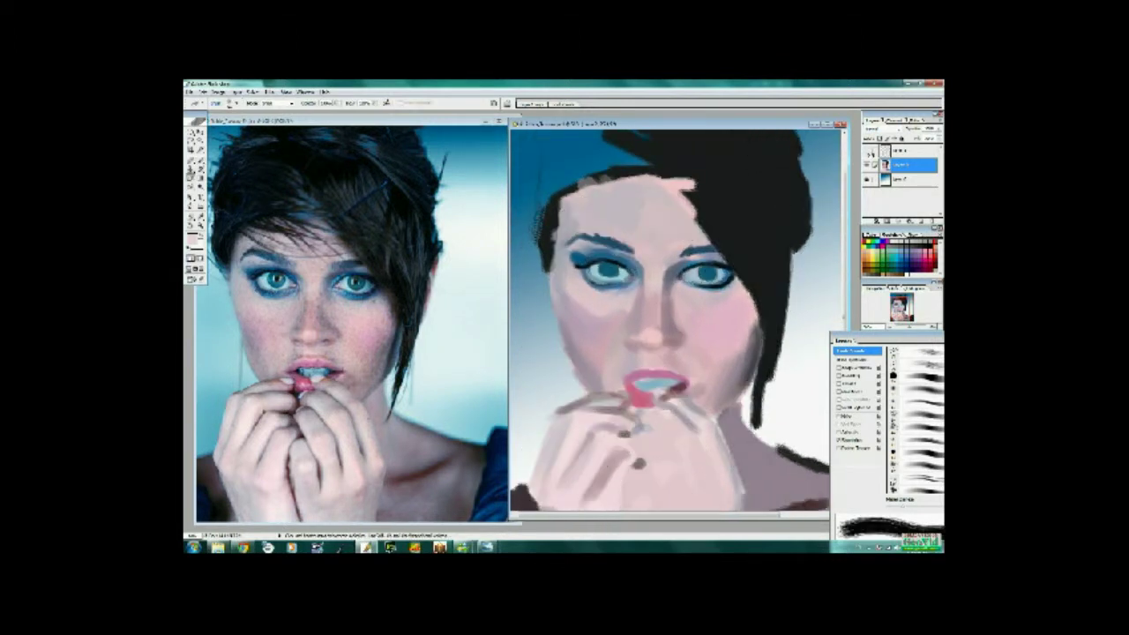
{"action": "left_click", "coordinate": [867, 151]}
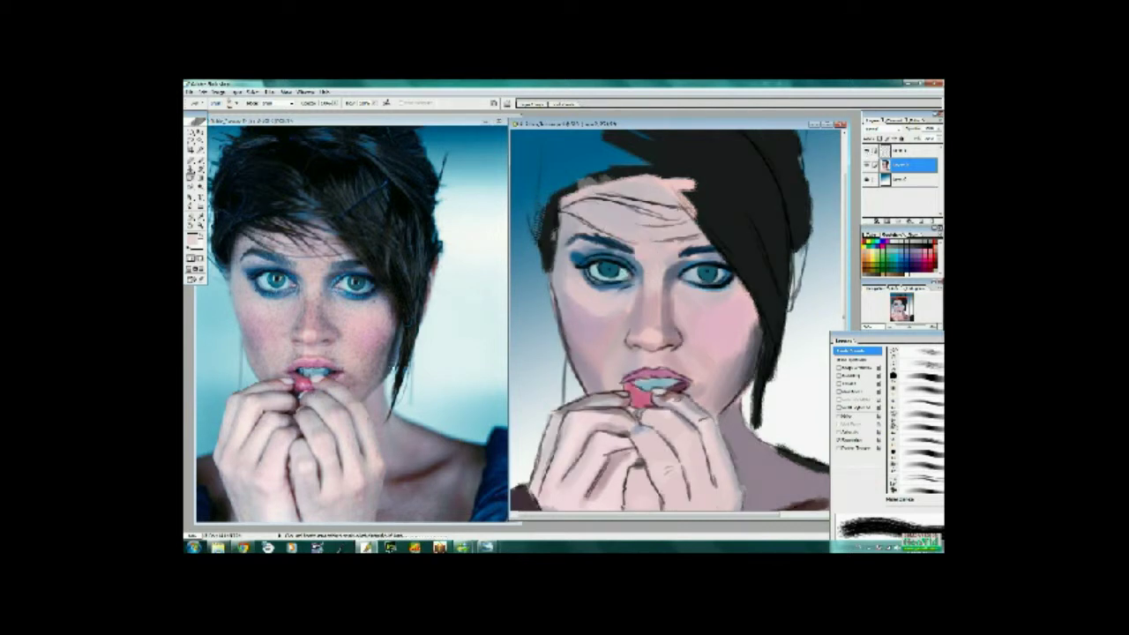
{"action": "left_click", "coordinate": [868, 152]}
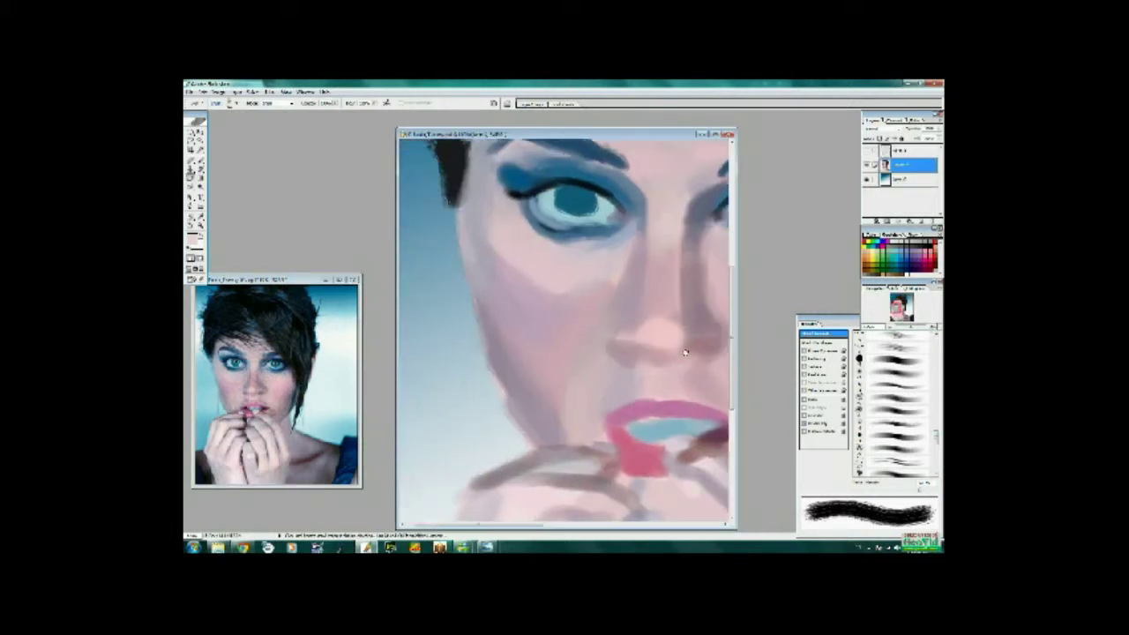
- Choose a different brush shape and save it as a new brush preset
{"action": "scroll", "coordinate": [936, 458], "scroll_direction": "down", "scroll_amount": 3}
{"action": "left_click", "coordinate": [890, 471]}
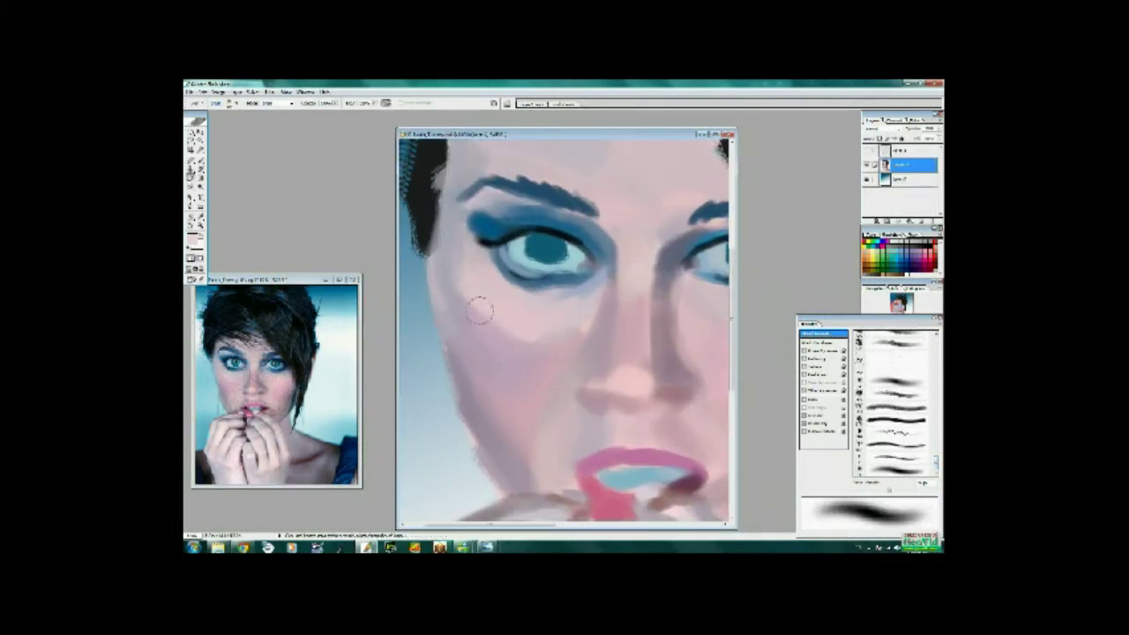
{"action": "left_click", "coordinate": [921, 484]}
{"action": "key", "text": "Return"}
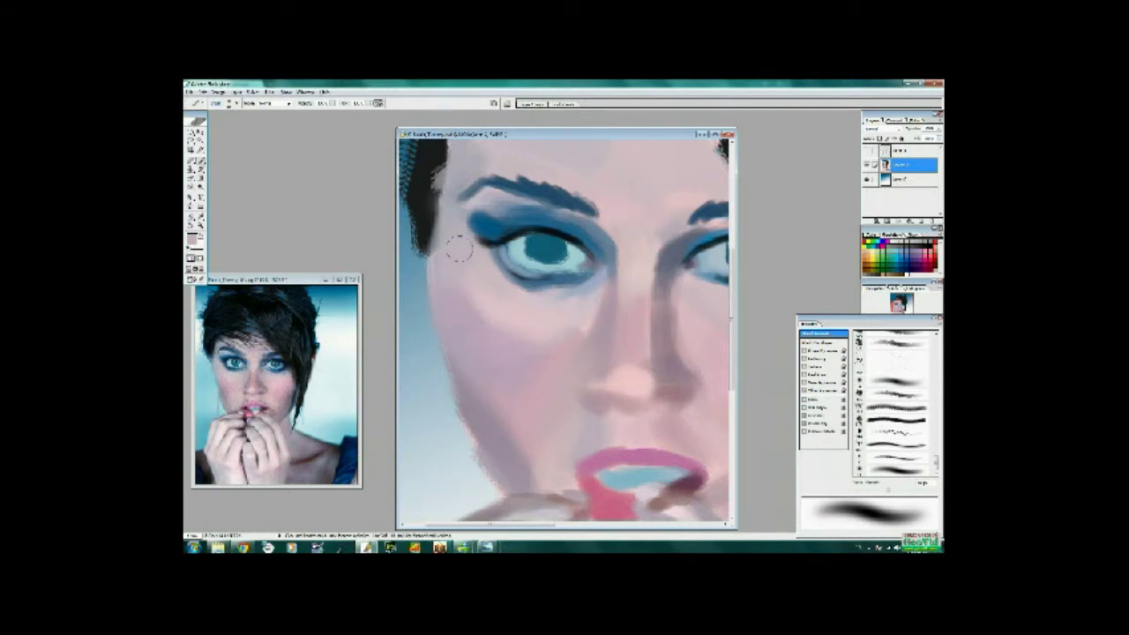
{"action": "scroll", "coordinate": [494, 333], "scroll_direction": "down", "scroll_amount": 2}
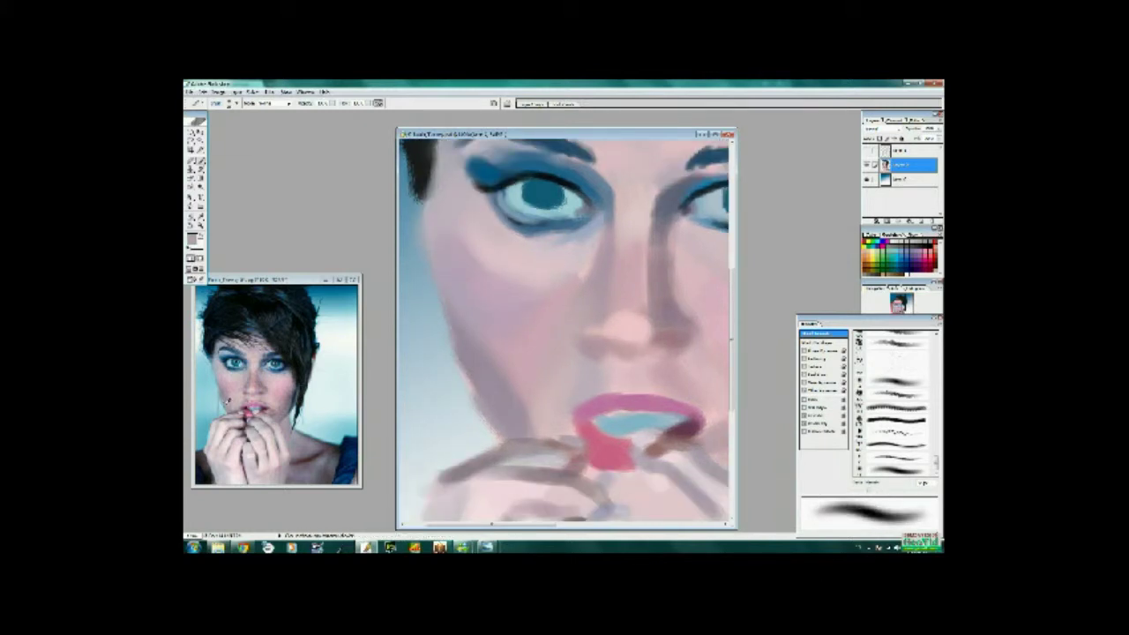
- Erase some paint with a different, larger eraser brush
{"action": "key", "text": "e"}
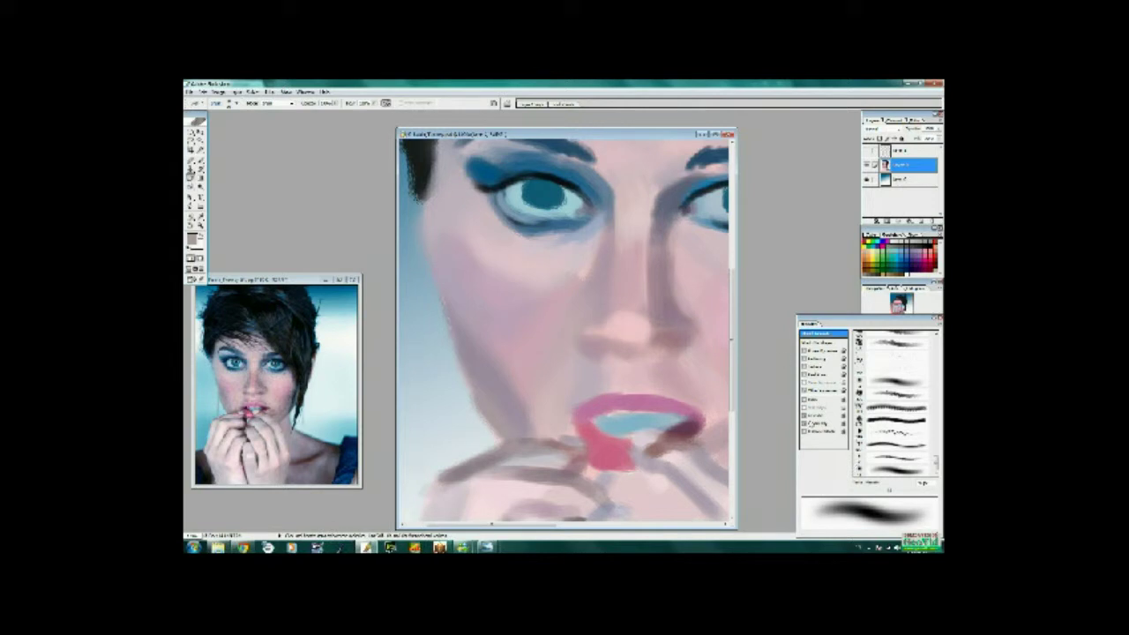
{"action": "scroll", "coordinate": [895, 406], "scroll_direction": "up", "scroll_amount": 3}
{"action": "left_click", "coordinate": [890, 447]}
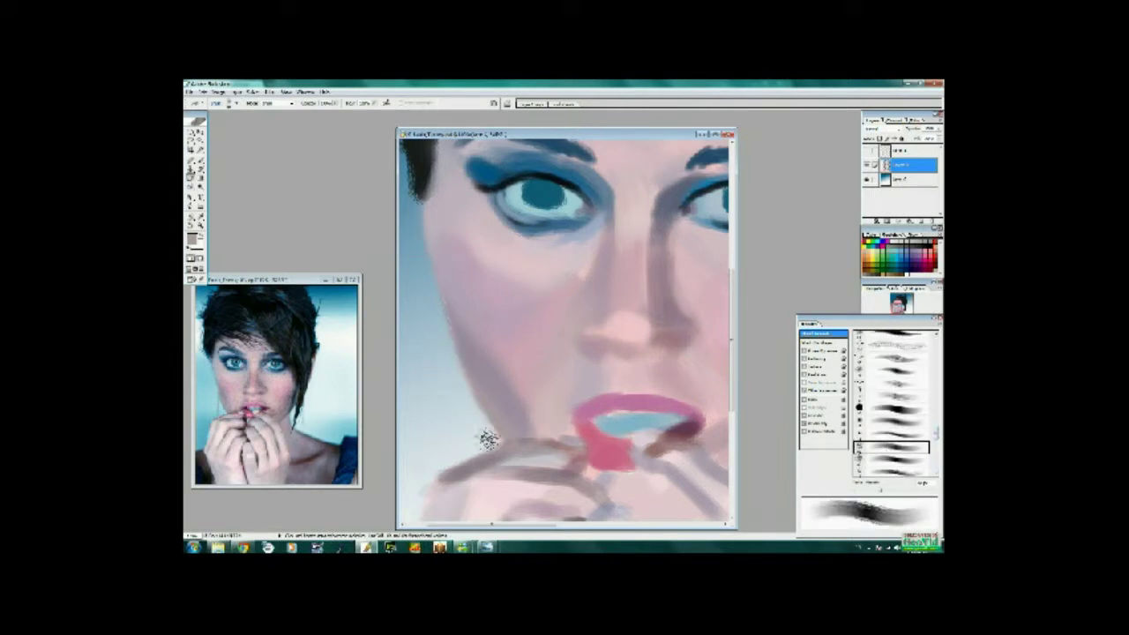
{"action": "key", "text": "bracketright"}
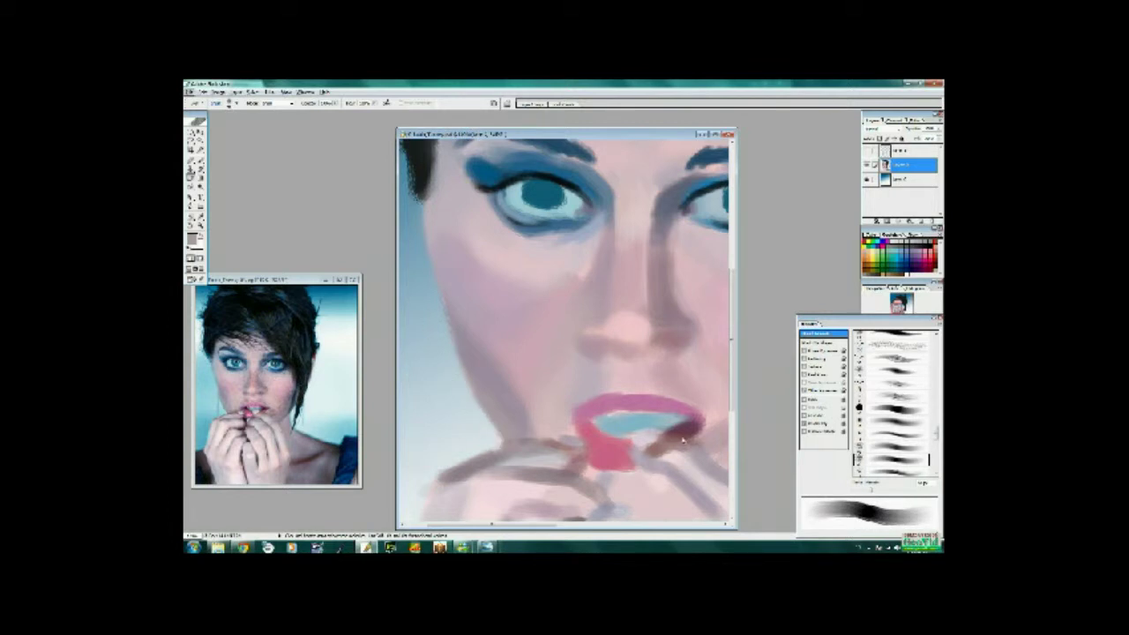
{"action": "left_click_drag", "start_coordinate": [551, 332], "coordinate": [505, 346]}
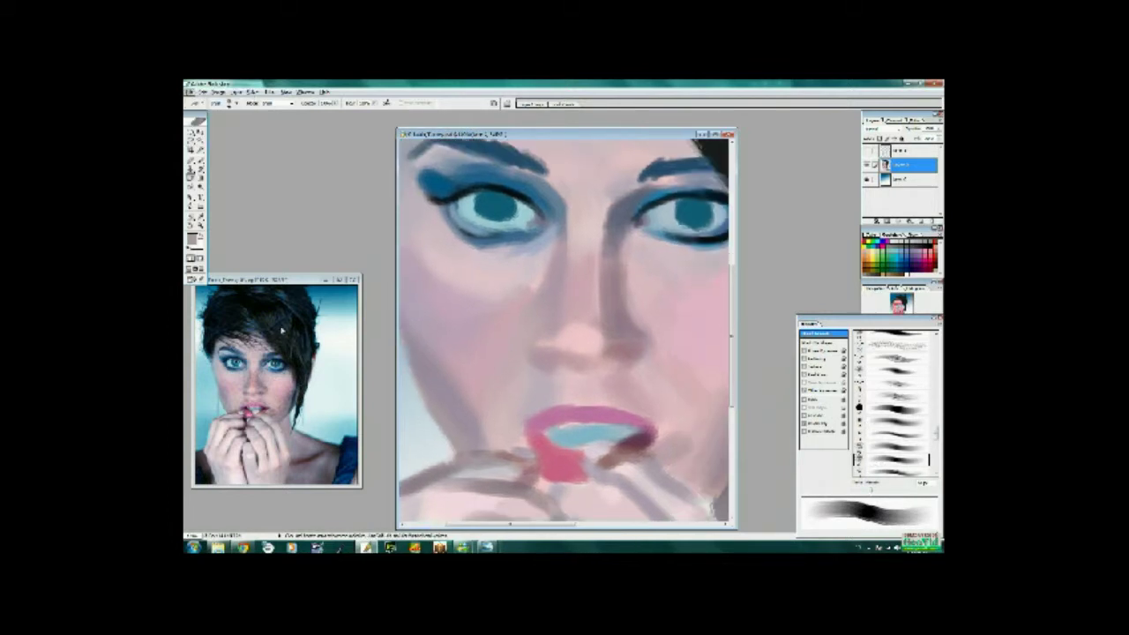
- Smudge darker shading down the side of the nose while repositioning the face view
{"action": "key", "text": "r"}
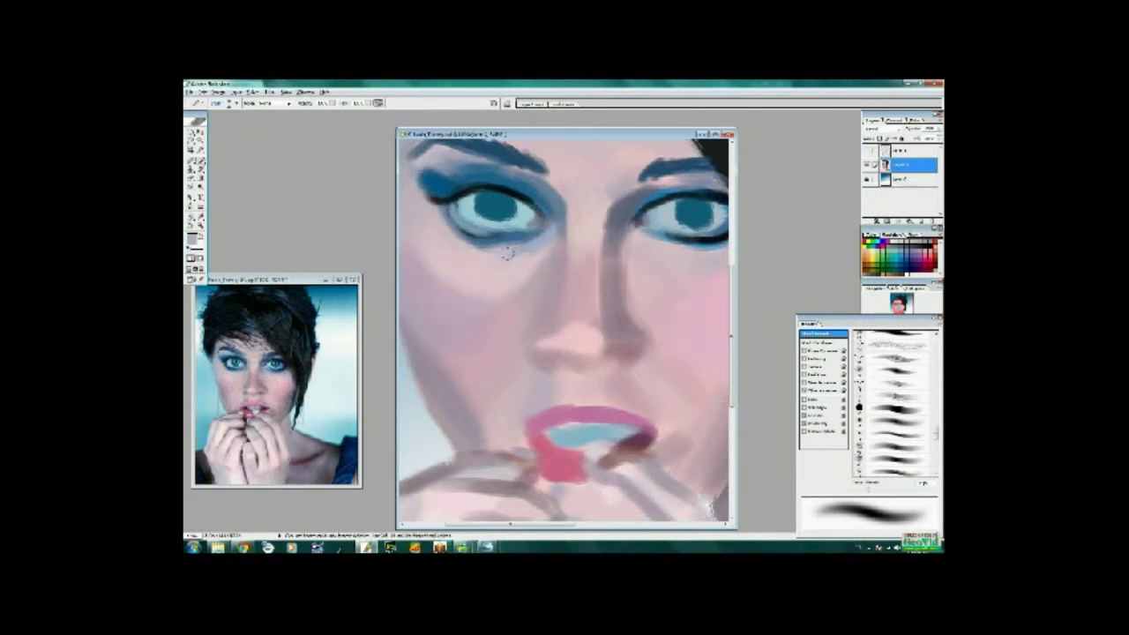
{"action": "mouse_move", "coordinate": [501, 303]}
{"action": "left_mouse_down"}
{"action": "mouse_move", "coordinate": [480, 222]}
{"action": "mouse_move", "coordinate": [511, 304]}
{"action": "left_mouse_up"}
{"action": "left_click_drag", "start_coordinate": [616, 237], "coordinate": [611, 304]}
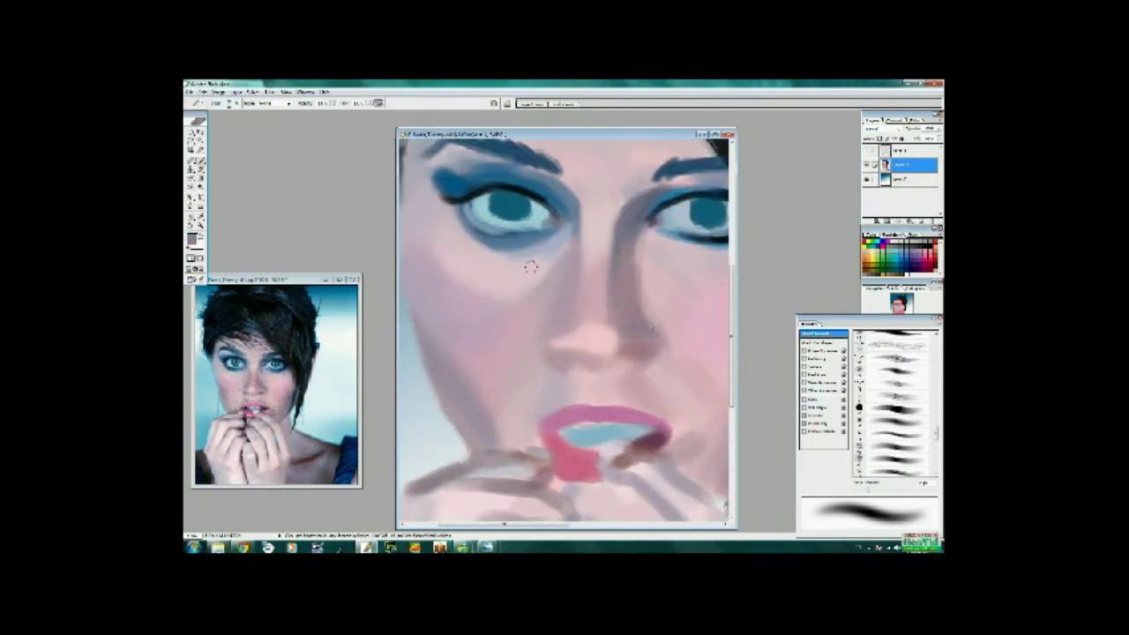
{"action": "left_click_drag", "start_coordinate": [640, 194], "coordinate": [631, 291]}
{"action": "left_click_drag", "start_coordinate": [631, 437], "coordinate": [608, 322]}
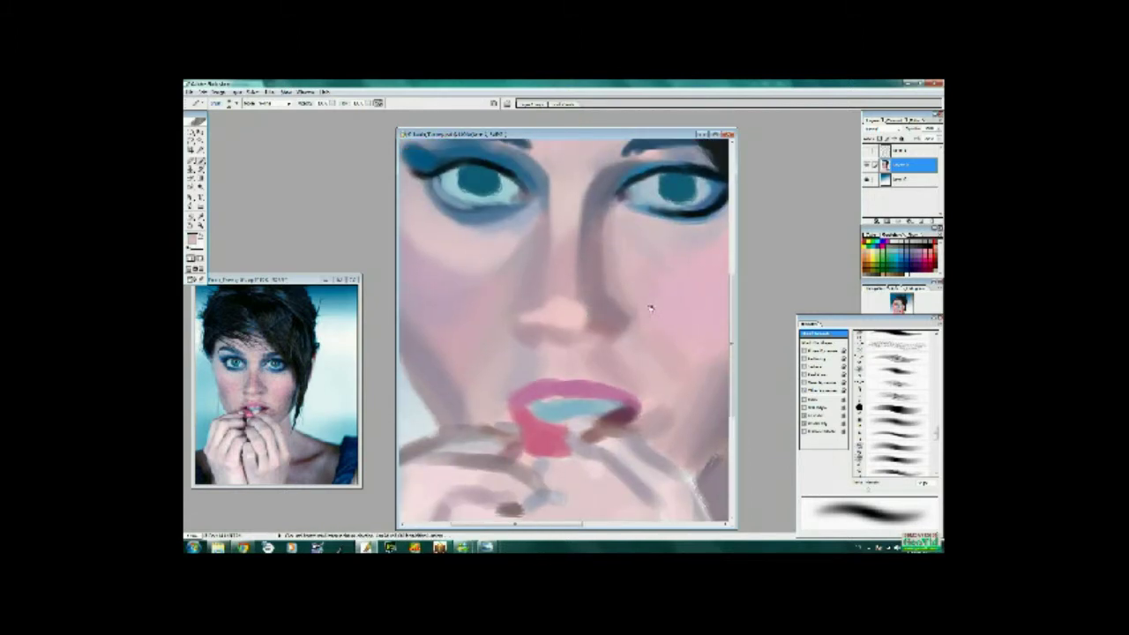
{"action": "left_click_drag", "start_coordinate": [607, 223], "coordinate": [559, 302]}
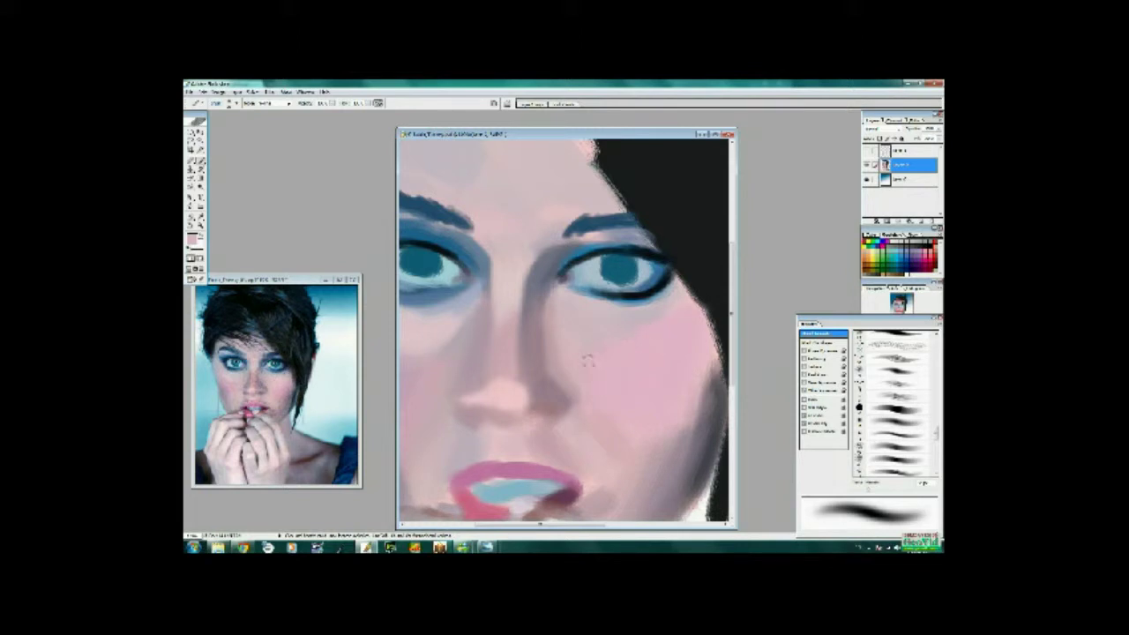
{"action": "left_click_drag", "start_coordinate": [589, 359], "coordinate": [588, 271]}
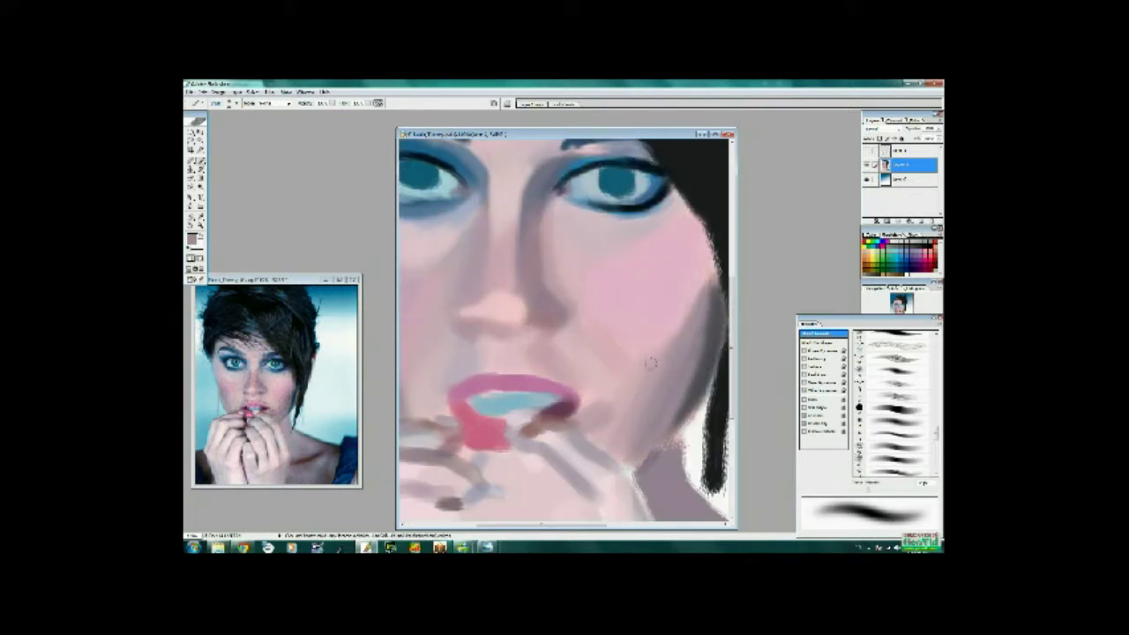
{"action": "left_click_drag", "start_coordinate": [650, 361], "coordinate": [641, 388]}
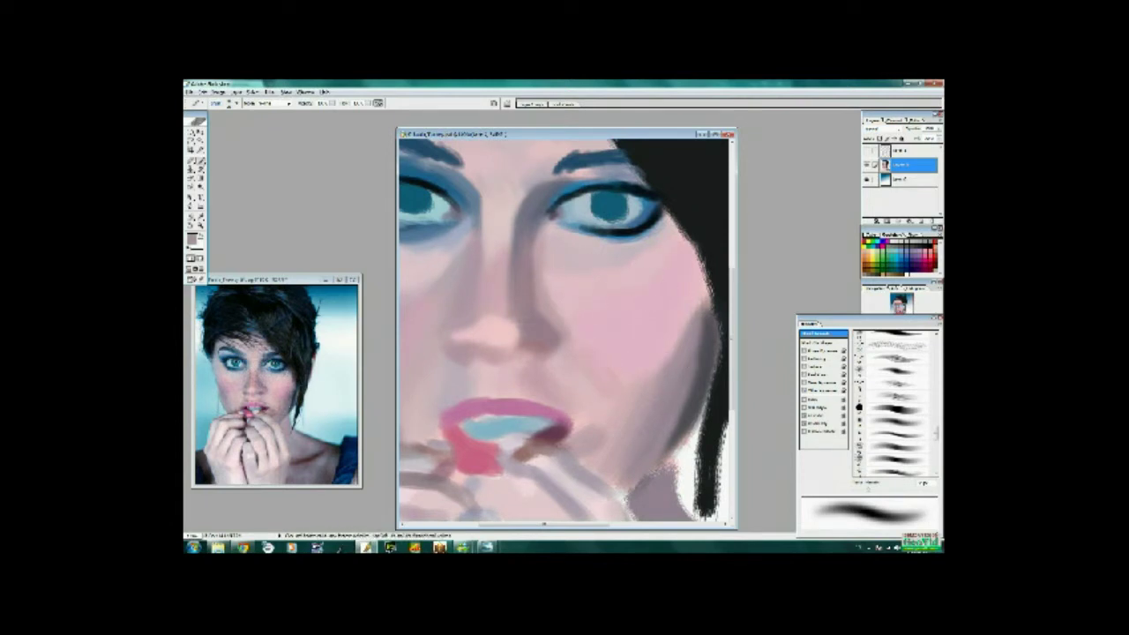
- Add faint darker shading along the lower cheek
{"action": "mouse_move", "coordinate": [631, 413]}
{"action": "left_mouse_down"}
{"action": "mouse_move", "coordinate": [600, 469]}
{"action": "mouse_move", "coordinate": [586, 468]}
{"action": "mouse_move", "coordinate": [621, 454]}
{"action": "left_mouse_up"}
{"action": "scroll", "coordinate": [652, 421], "scroll_direction": "up", "scroll_amount": 1}
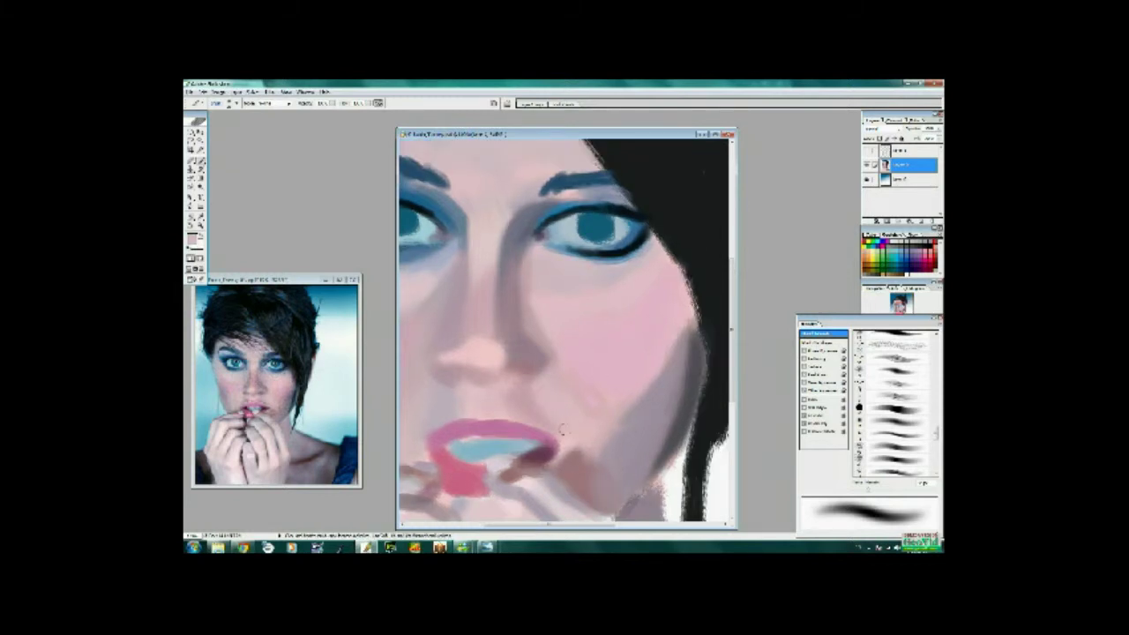
{"action": "scroll", "coordinate": [526, 405], "scroll_direction": "down", "scroll_amount": 2}
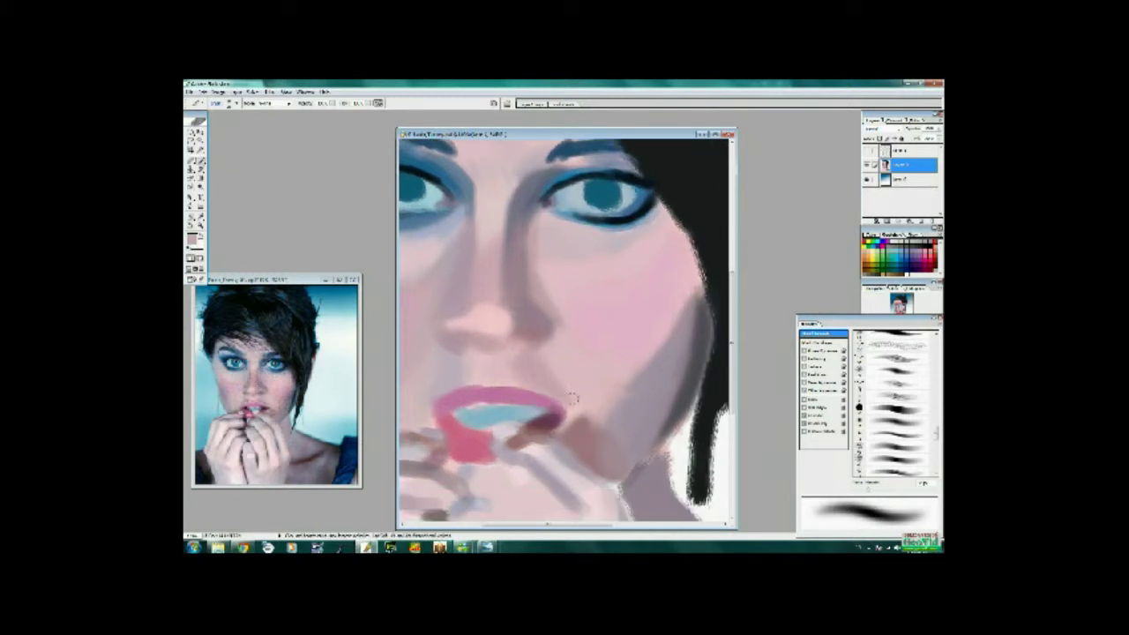
{"action": "scroll", "coordinate": [529, 353], "scroll_direction": "left", "scroll_amount": 2}
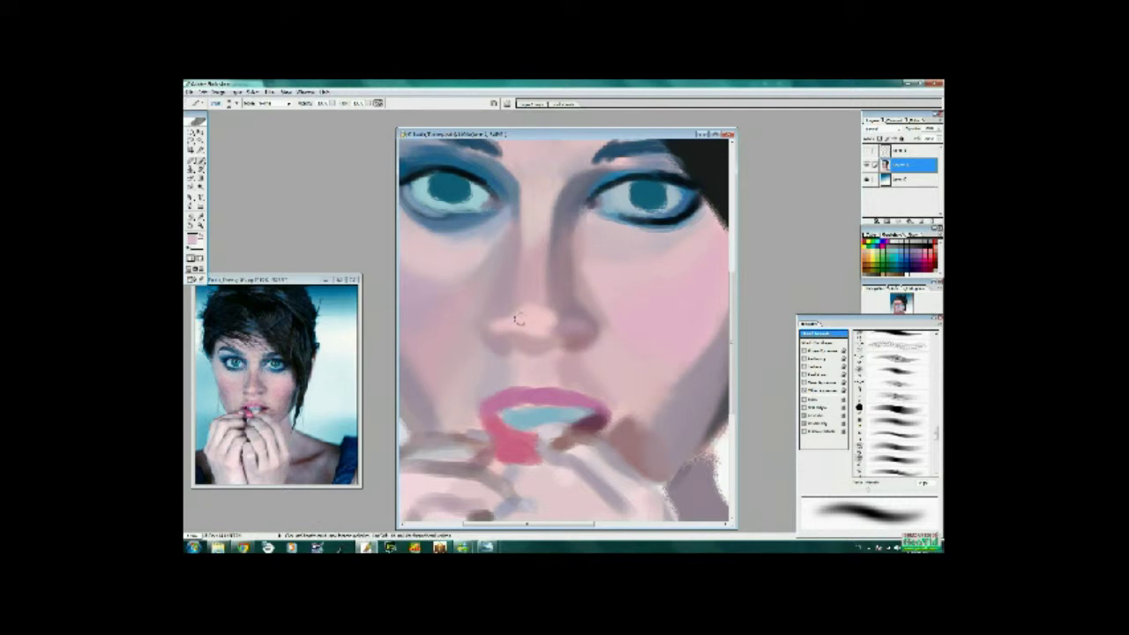
{"action": "scroll", "coordinate": [557, 393], "scroll_direction": "up", "scroll_amount": 3}
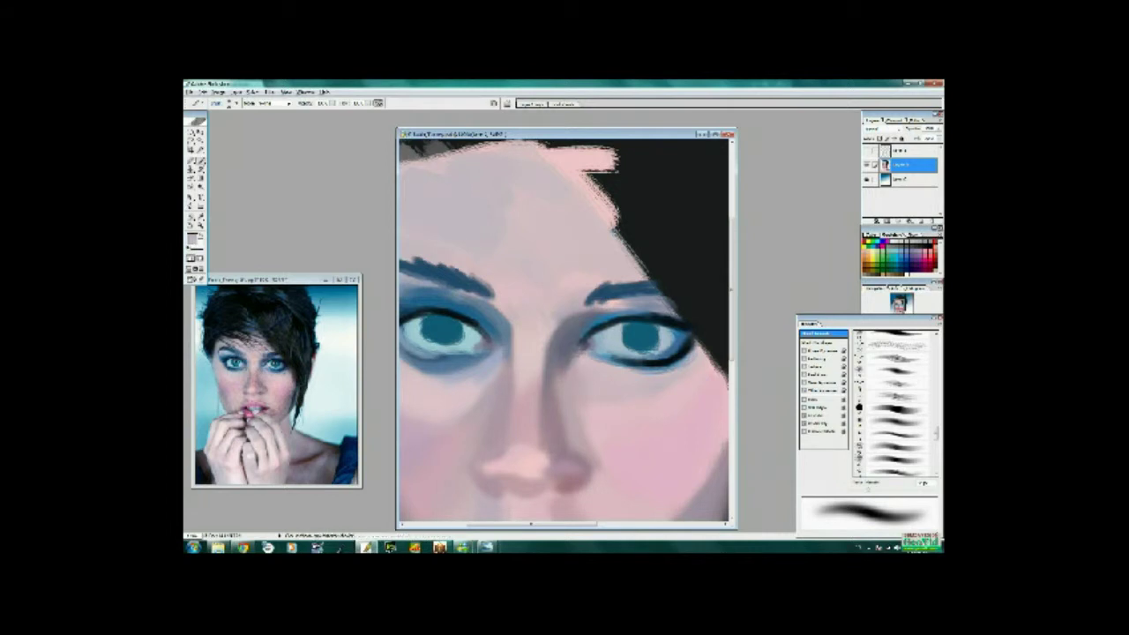
- Blend skin tone under the left brow and deepen the left eyeshadow with blue-grey
{"action": "left_click_drag", "start_coordinate": [573, 381], "coordinate": [631, 425]}
{"action": "left_click_drag", "start_coordinate": [529, 328], "coordinate": [443, 321]}
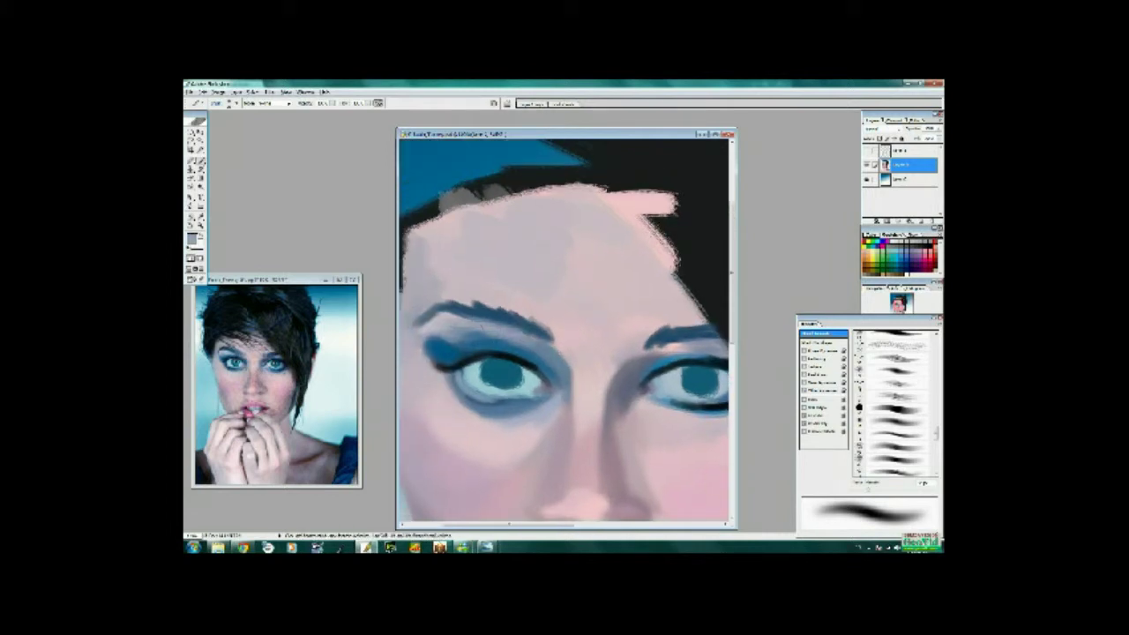
{"action": "left_click", "coordinate": [455, 332], "text": "alt"}
{"action": "left_click_drag", "start_coordinate": [455, 332], "coordinate": [431, 340]}
{"action": "left_click_drag", "start_coordinate": [544, 458], "coordinate": [555, 434]}
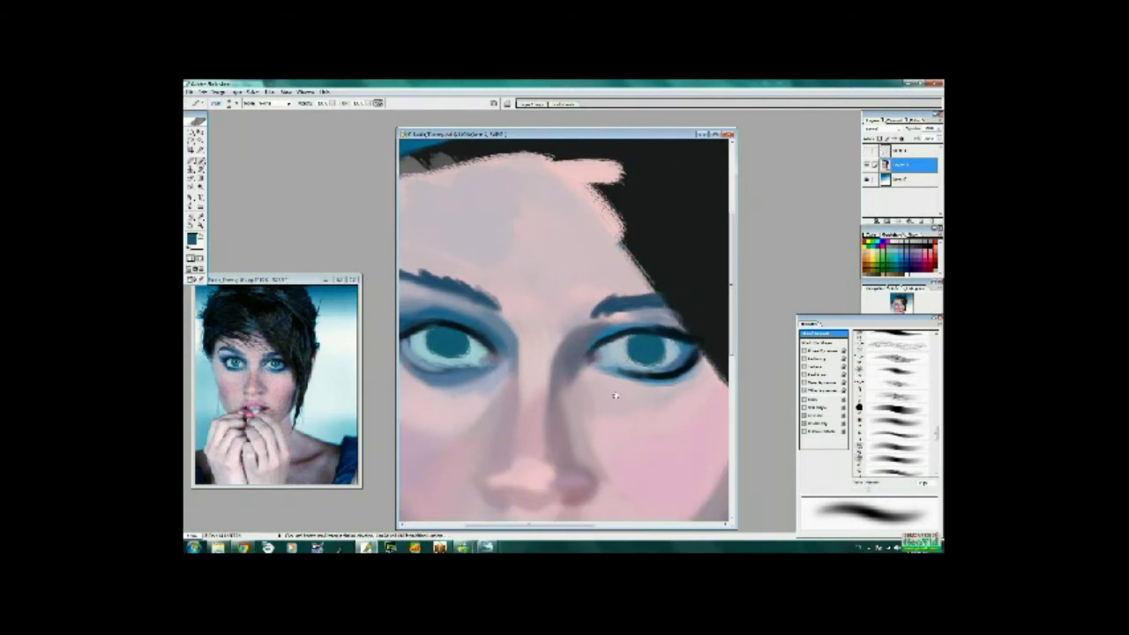
- Zoom in and paint black eyeliner along the left upper lid from the outer corner
{"action": "key", "text": "ctrl+plus"}
{"action": "left_click", "coordinate": [591, 343], "text": "alt"}
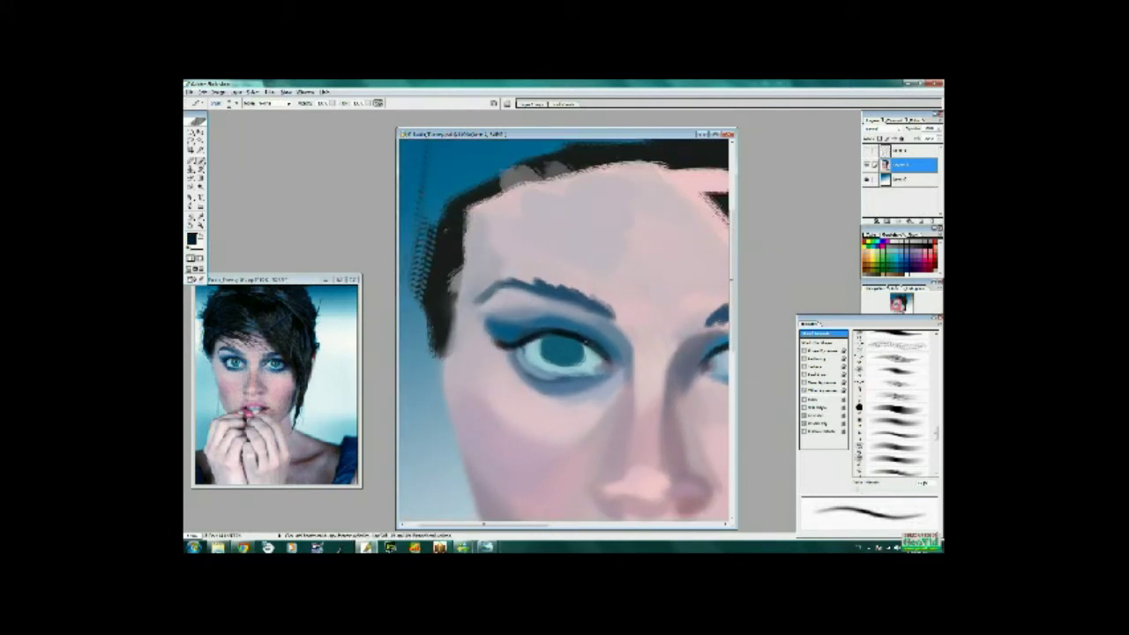
{"action": "mouse_move", "coordinate": [609, 354]}
{"action": "left_mouse_down"}
{"action": "mouse_move", "coordinate": [605, 372]}
{"action": "mouse_move", "coordinate": [582, 342]}
{"action": "left_mouse_up"}
{"action": "left_click", "coordinate": [592, 361], "text": "alt"}
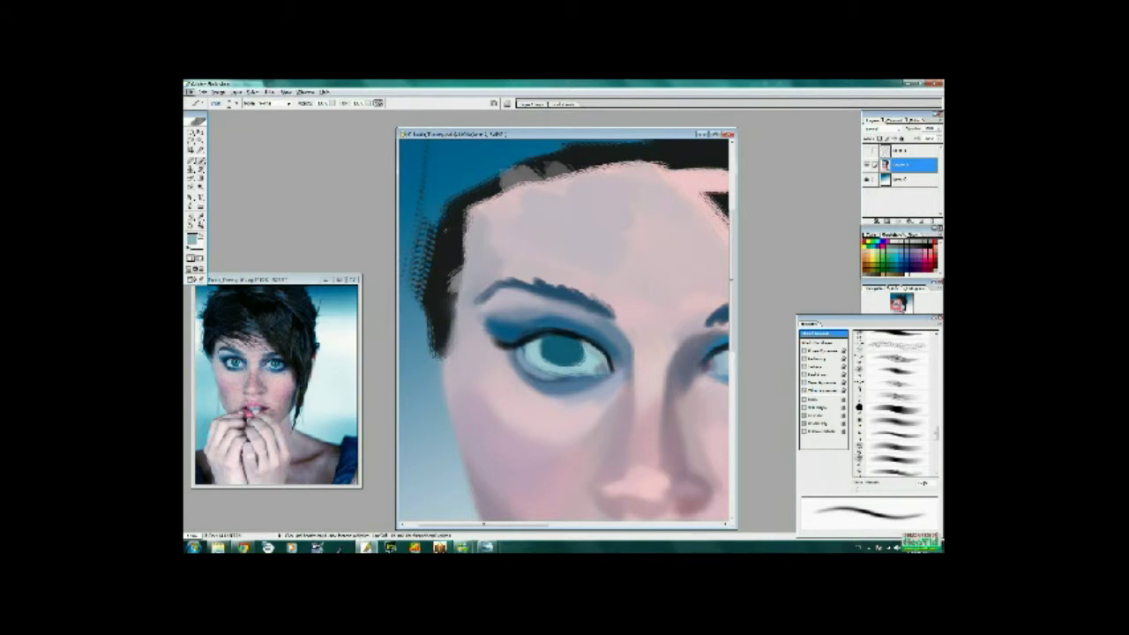
{"action": "key", "text": "z"}
{"action": "left_click_drag", "start_coordinate": [214, 344], "coordinate": [256, 392]}
{"action": "key", "text": "b"}
{"action": "left_click", "coordinate": [604, 344], "text": "alt"}
{"action": "key", "text": "d"}
{"action": "mouse_move", "coordinate": [608, 365]}
{"action": "left_mouse_down"}
{"action": "mouse_move", "coordinate": [596, 344]}
{"action": "mouse_move", "coordinate": [543, 331]}
{"action": "left_mouse_up"}
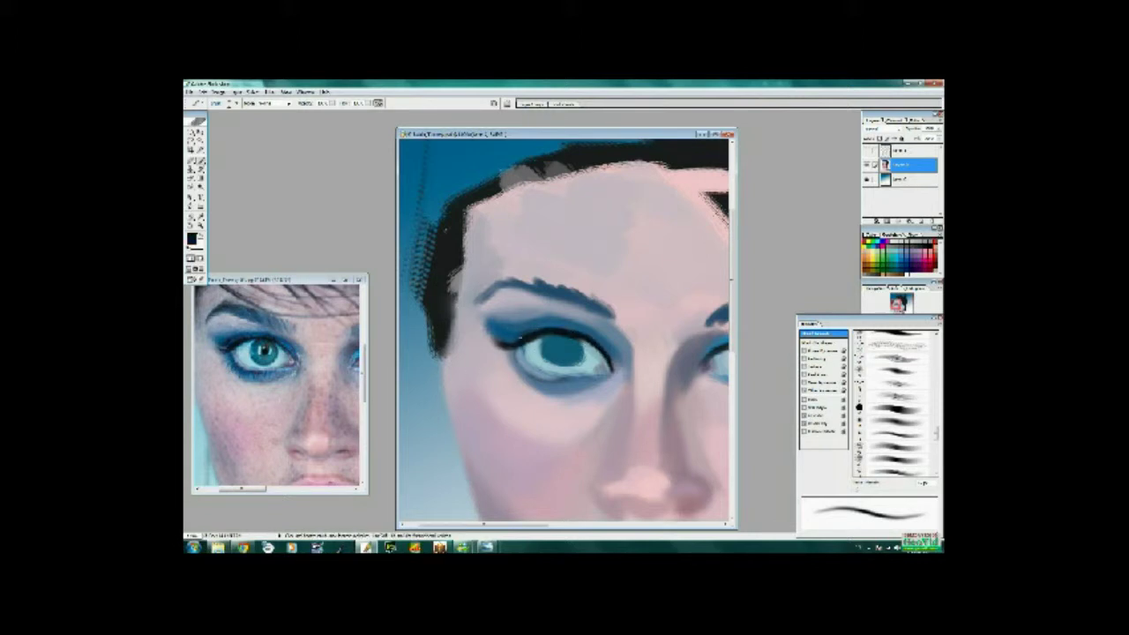
- Sample teal shades, lighten a patch of the iris and paint a dark pupil
{"action": "left_click", "coordinate": [527, 346], "text": "alt"}
{"action": "left_click", "coordinate": [569, 372], "text": "alt"}
{"action": "left_click", "coordinate": [493, 414], "text": "alt"}
{"action": "left_click", "coordinate": [601, 361], "text": "alt"}
{"action": "left_click", "coordinate": [543, 351]}
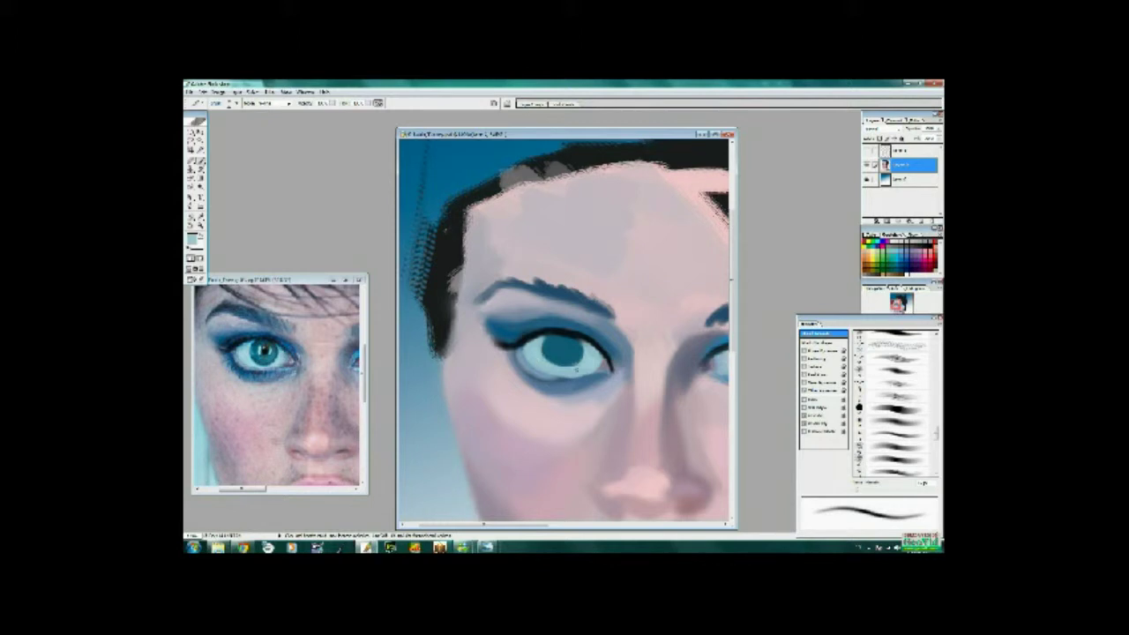
{"action": "left_click", "coordinate": [309, 368], "text": "alt"}
{"action": "left_click", "coordinate": [562, 349]}
- Darken the lower iris with dark teal and lighten the eye's outer corner with skin tone
{"action": "left_click", "coordinate": [264, 357], "text": "alt"}
{"action": "left_click_drag", "start_coordinate": [575, 363], "coordinate": [545, 358]}
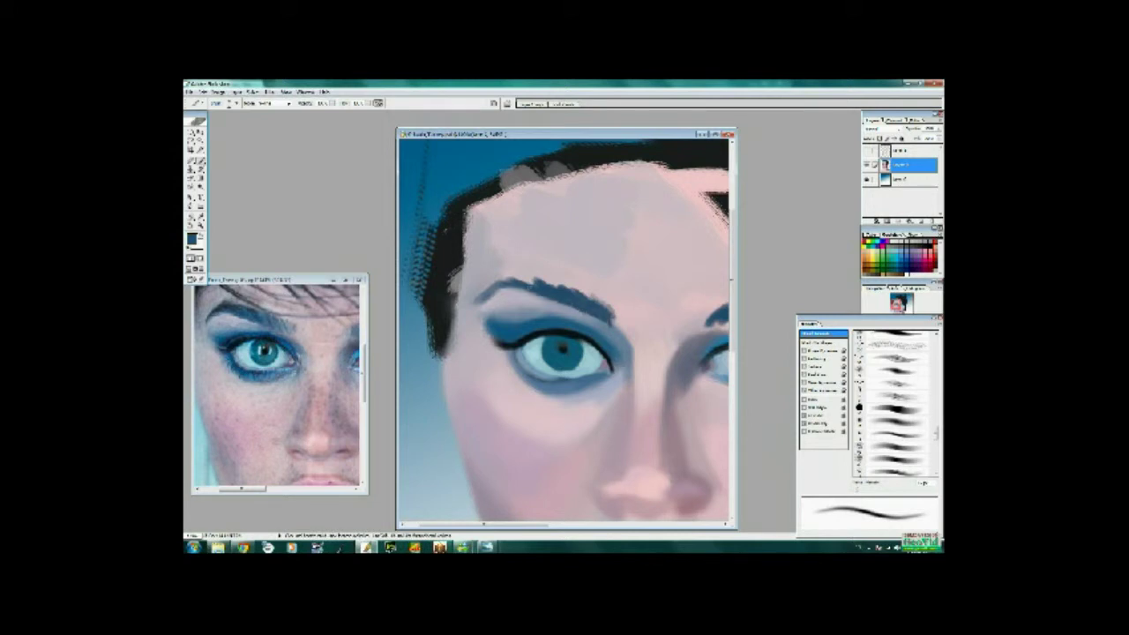
{"action": "left_click", "coordinate": [495, 295], "text": "alt"}
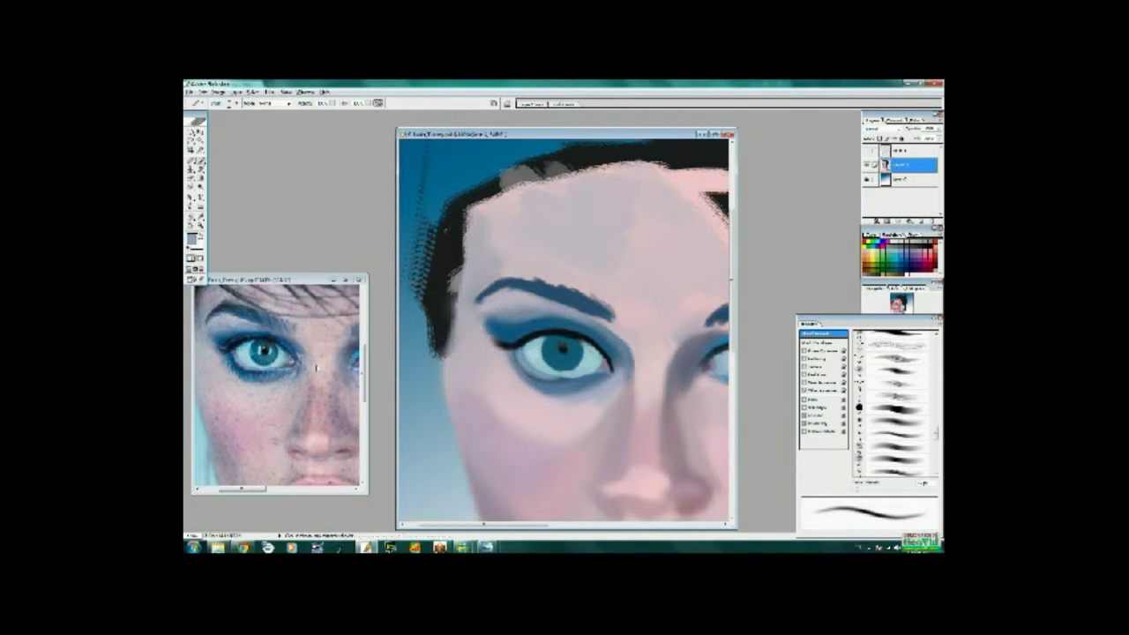
{"action": "left_click_drag", "start_coordinate": [622, 346], "coordinate": [623, 373]}
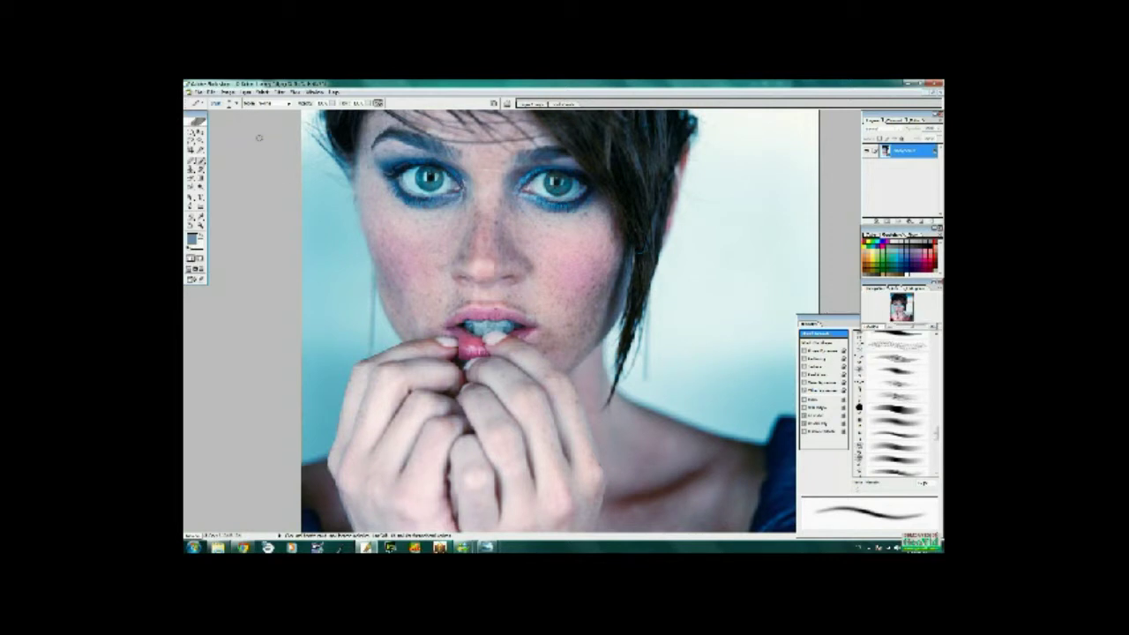
- Resize the reference photo through the Image Size dialog
{"action": "left_click", "coordinate": [227, 91]}
{"action": "left_click", "coordinate": [227, 90]}
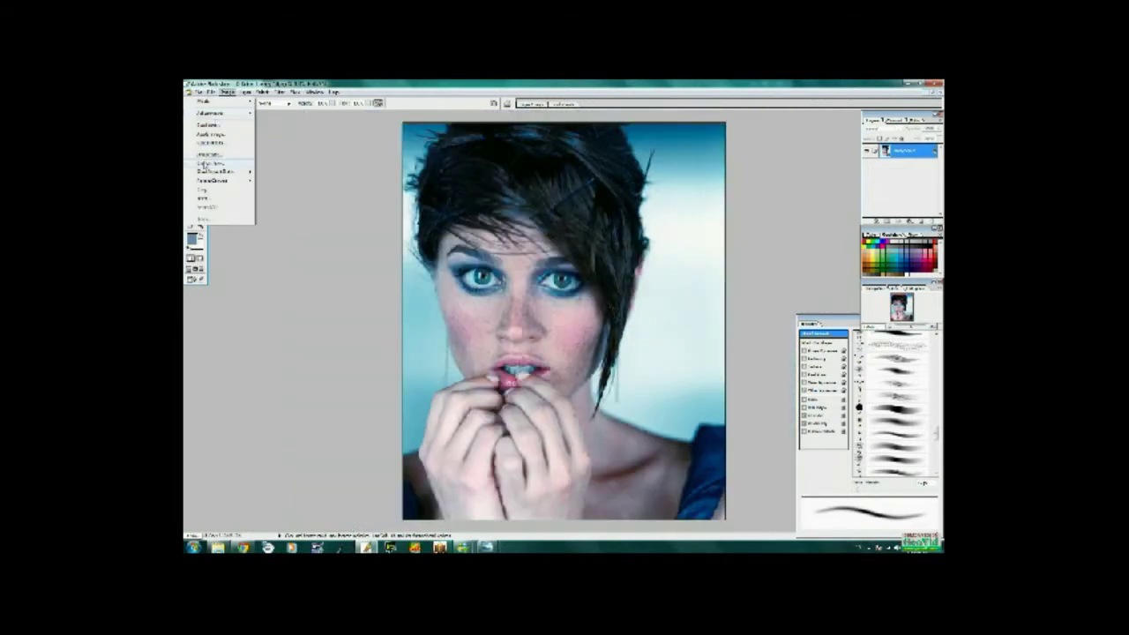
{"action": "left_click", "coordinate": [203, 165]}
{"action": "key", "text": "Return"}
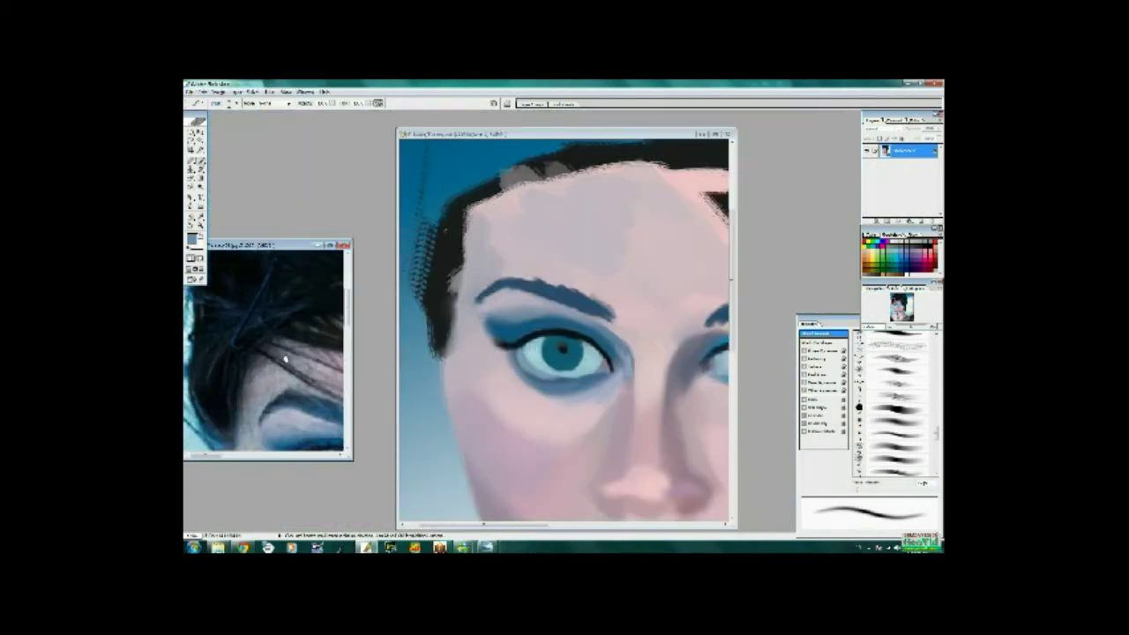
- Back on the painting, dot a dark pupil and darken the upper lash line above the iris
{"action": "left_click", "coordinate": [399, 367]}
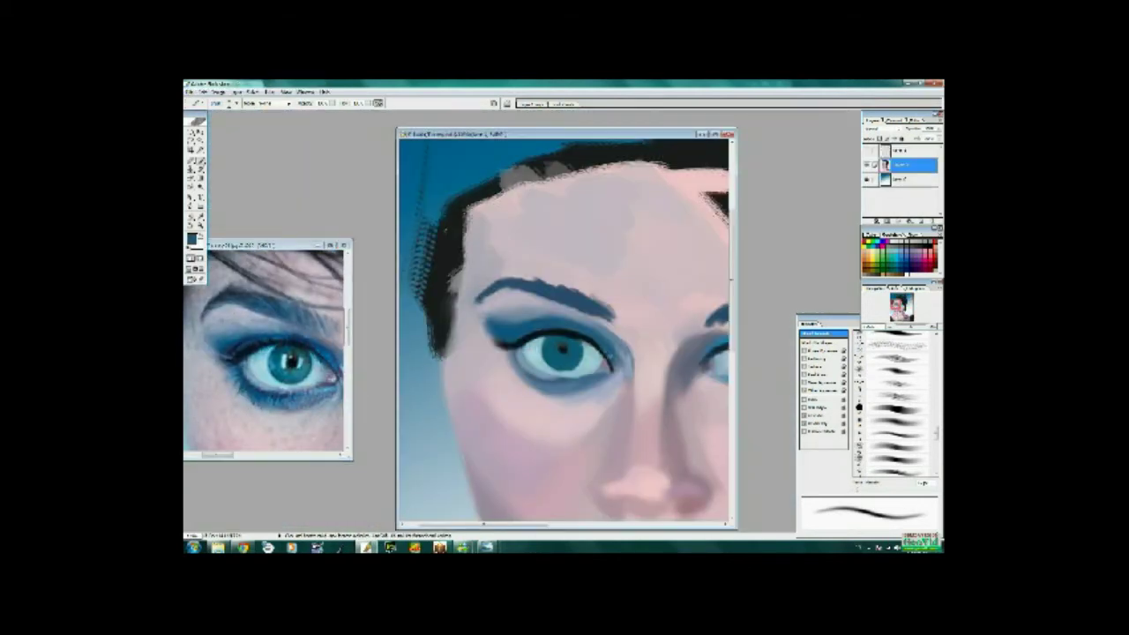
{"action": "left_click_drag", "start_coordinate": [574, 335], "coordinate": [589, 345]}
{"action": "key", "text": "bracketleft"}
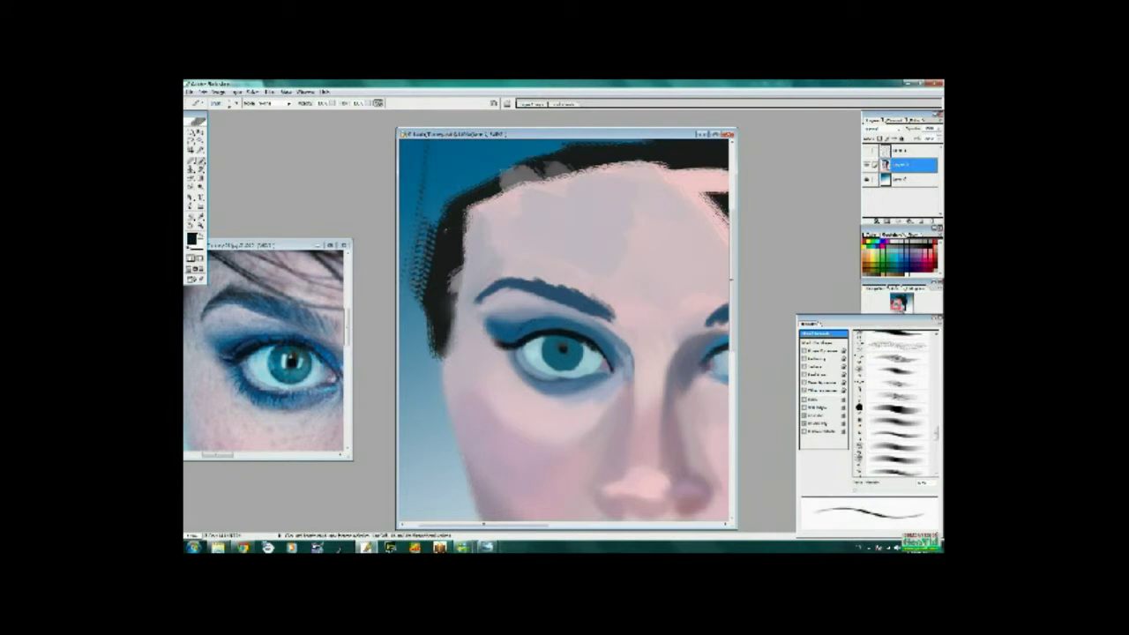
{"action": "left_click_drag", "start_coordinate": [522, 325], "coordinate": [566, 322]}
- Sample blue and teal shades from the reference eye and dab a dark pupil into the iris
{"action": "left_click", "coordinate": [589, 319], "text": "alt"}
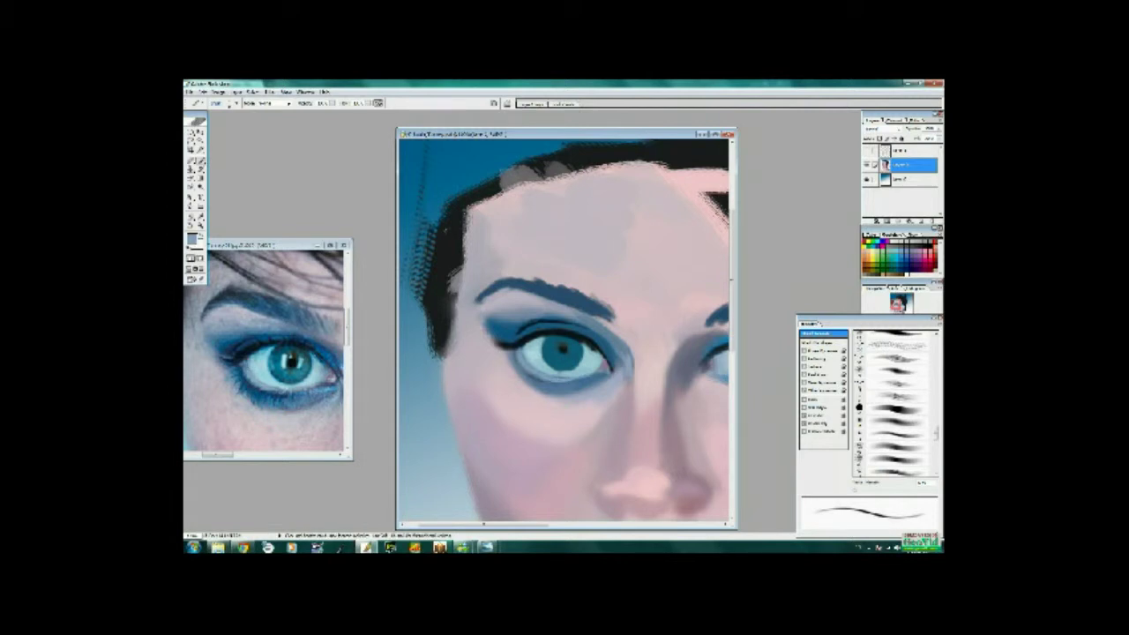
{"action": "left_click", "coordinate": [323, 315], "text": "alt"}
{"action": "left_click", "coordinate": [332, 378], "text": "alt"}
{"action": "left_click", "coordinate": [326, 382], "text": "alt"}
{"action": "left_click", "coordinate": [328, 379], "text": "alt"}
{"action": "left_click", "coordinate": [571, 374], "text": "alt"}
{"action": "left_click", "coordinate": [561, 351], "text": "alt"}
{"action": "key", "text": "bracketright"}
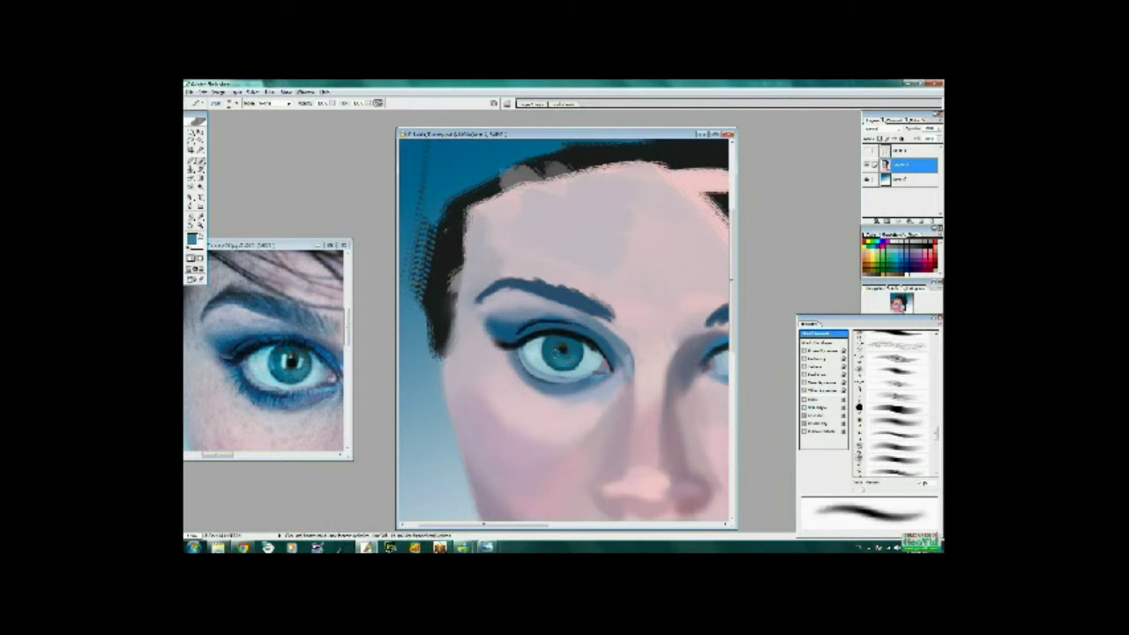
{"action": "left_click_drag", "start_coordinate": [561, 350], "coordinate": [566, 353]}
{"action": "left_click", "coordinate": [561, 351]}
- Sample dark navy and darker blue from the eye, adjusting the brush size
{"action": "key", "text": "bracketleft"}
{"action": "key", "text": "bracketleft"}
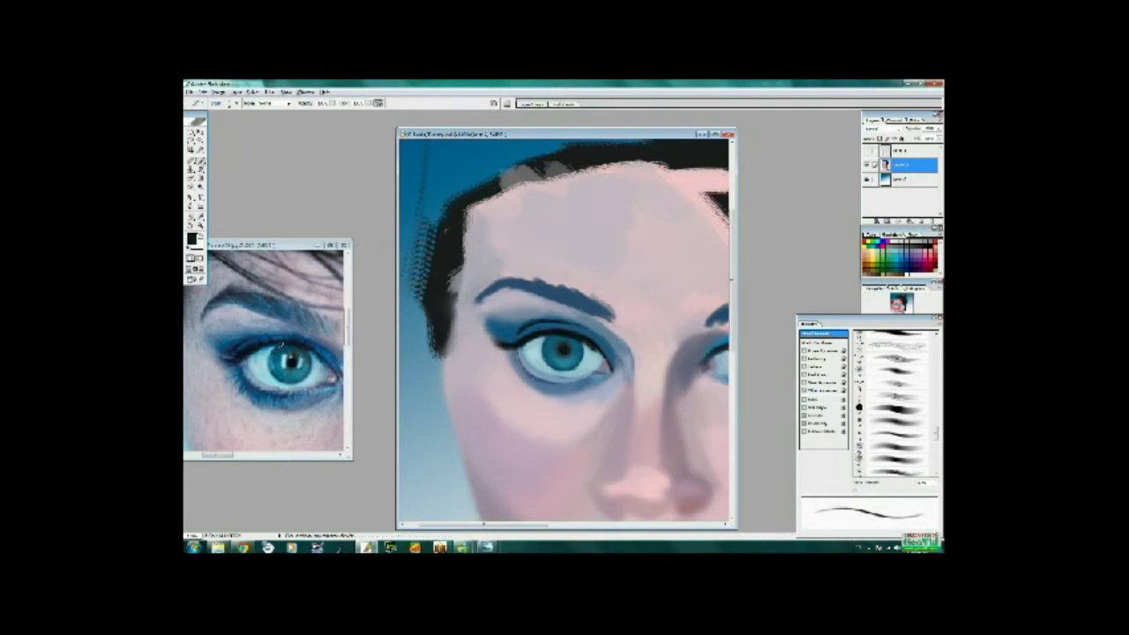
{"action": "key", "text": "bracketright"}
{"action": "key", "text": "bracketright"}
{"action": "left_click", "coordinate": [601, 349], "text": "alt"}
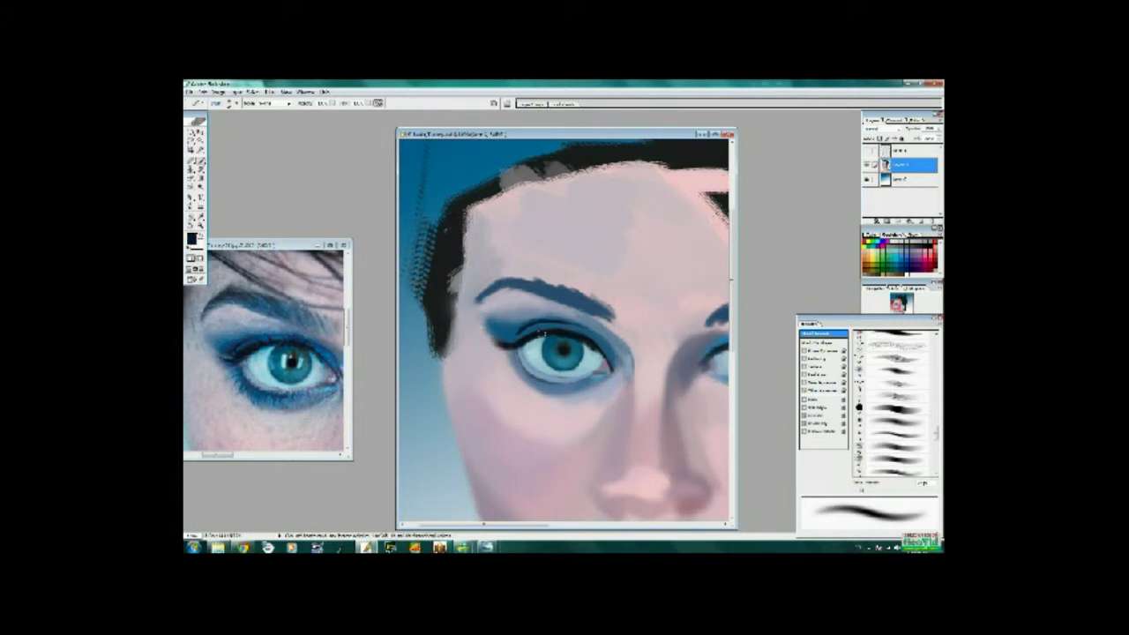
{"action": "key", "text": "bracketleft"}
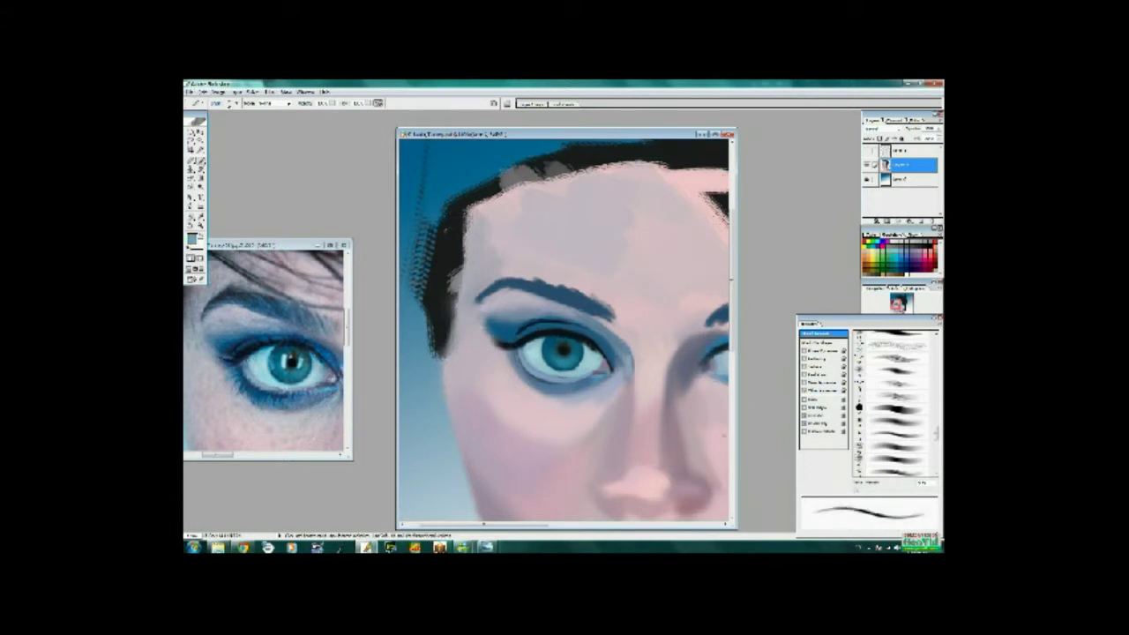
{"action": "left_click", "coordinate": [555, 380], "text": "alt"}
{"action": "key", "text": "bracketright"}
- Shift the reference eye photo left, then add dark touches to the upper eyelid
{"action": "left_click", "coordinate": [345, 370], "text": "alt"}
{"action": "left_click", "coordinate": [324, 366]}
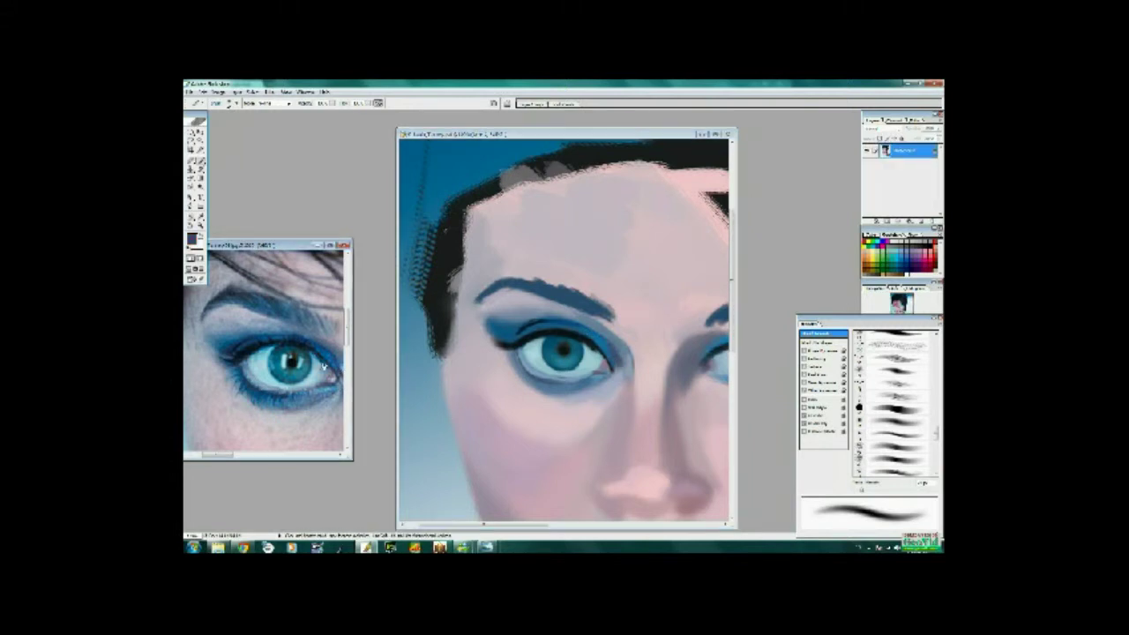
{"action": "left_click_drag", "start_coordinate": [324, 365], "coordinate": [291, 357]}
{"action": "left_click", "coordinate": [313, 351], "text": "alt"}
{"action": "key", "text": "ctrl+Tab"}
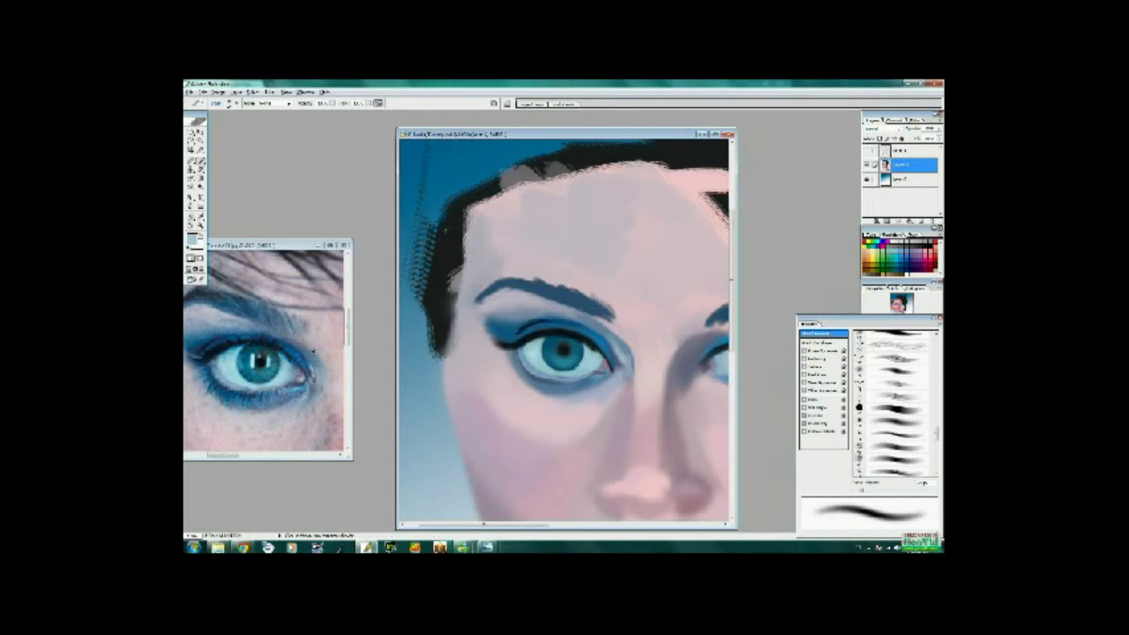
{"action": "left_click", "coordinate": [544, 312]}
{"action": "left_click", "coordinate": [560, 309]}
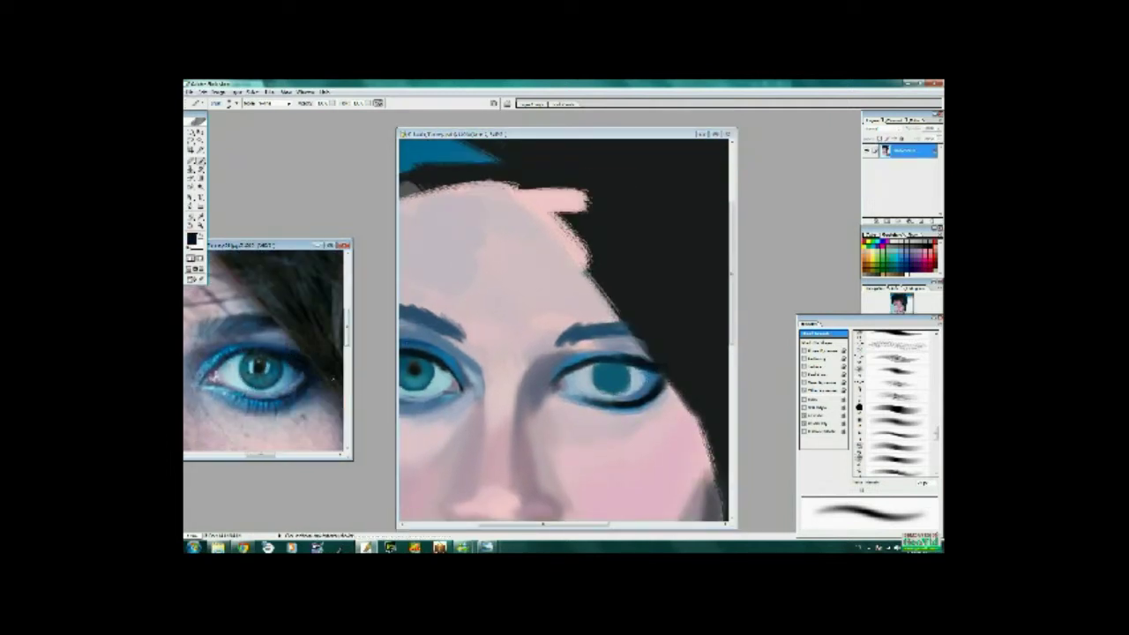
- Darken the right eye's upper eyelid with blue and its inner corner with near-black
{"action": "mouse_move", "coordinate": [640, 356]}
{"action": "left_mouse_down"}
{"action": "mouse_move", "coordinate": [575, 354]}
{"action": "mouse_move", "coordinate": [555, 381]}
{"action": "left_mouse_up"}
{"action": "key", "text": "d"}
{"action": "key", "text": "bracketleft"}
{"action": "key", "text": "bracketleft"}
{"action": "left_click", "coordinate": [567, 373]}
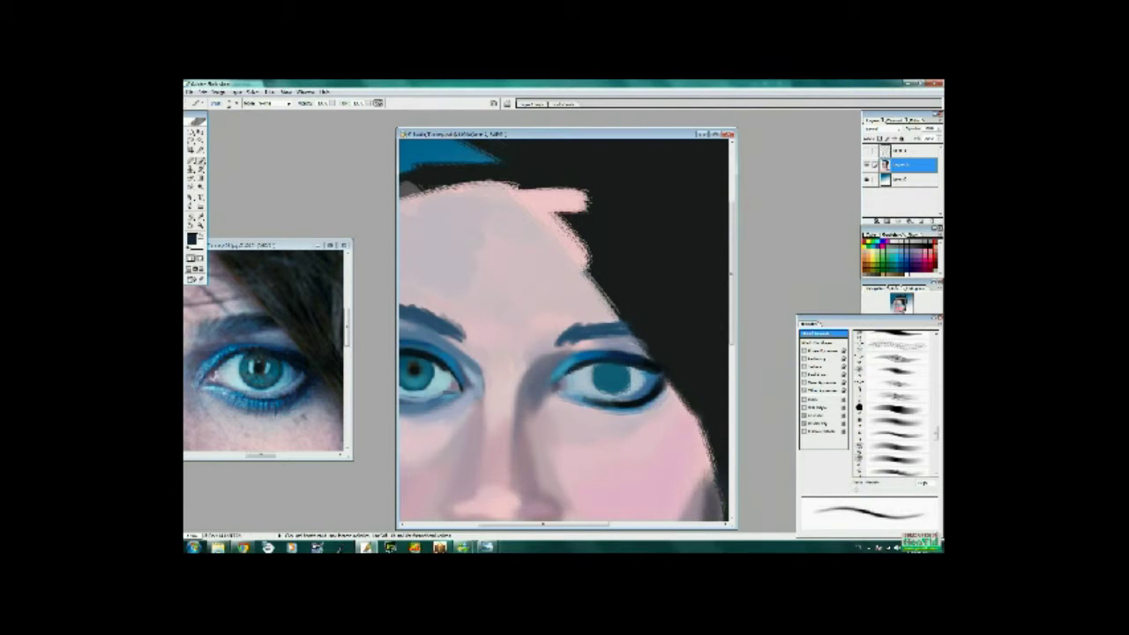
{"action": "left_click_drag", "start_coordinate": [562, 379], "coordinate": [554, 388]}
- Paint teal along the right eye's lower lash line with a larger brush
{"action": "key", "text": "bracketright"}
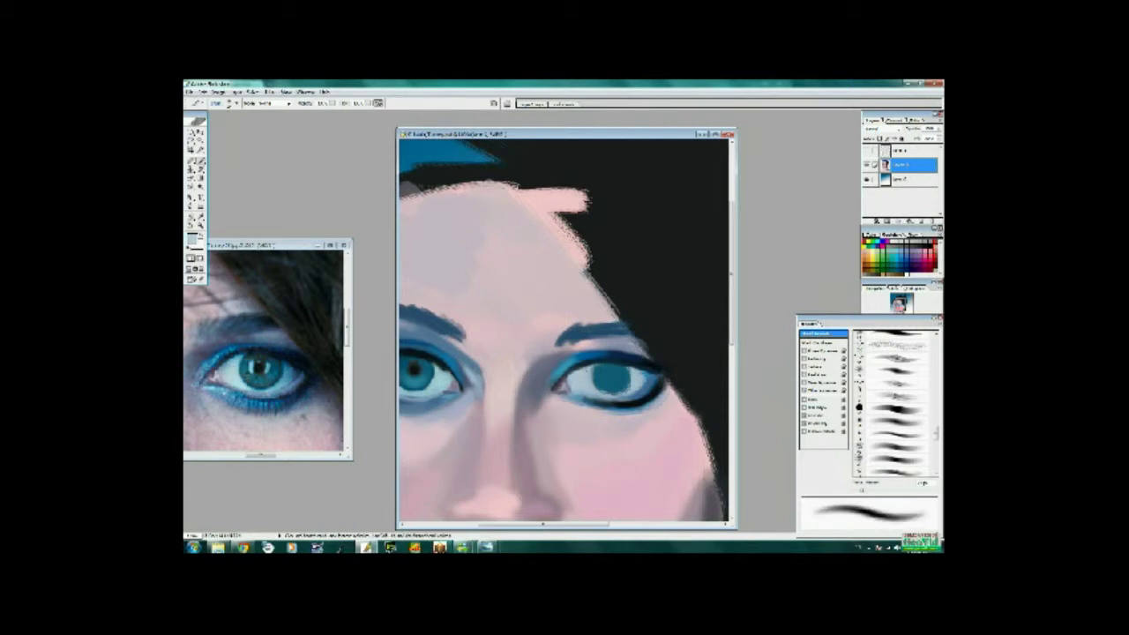
{"action": "left_click", "coordinate": [574, 376], "text": "alt"}
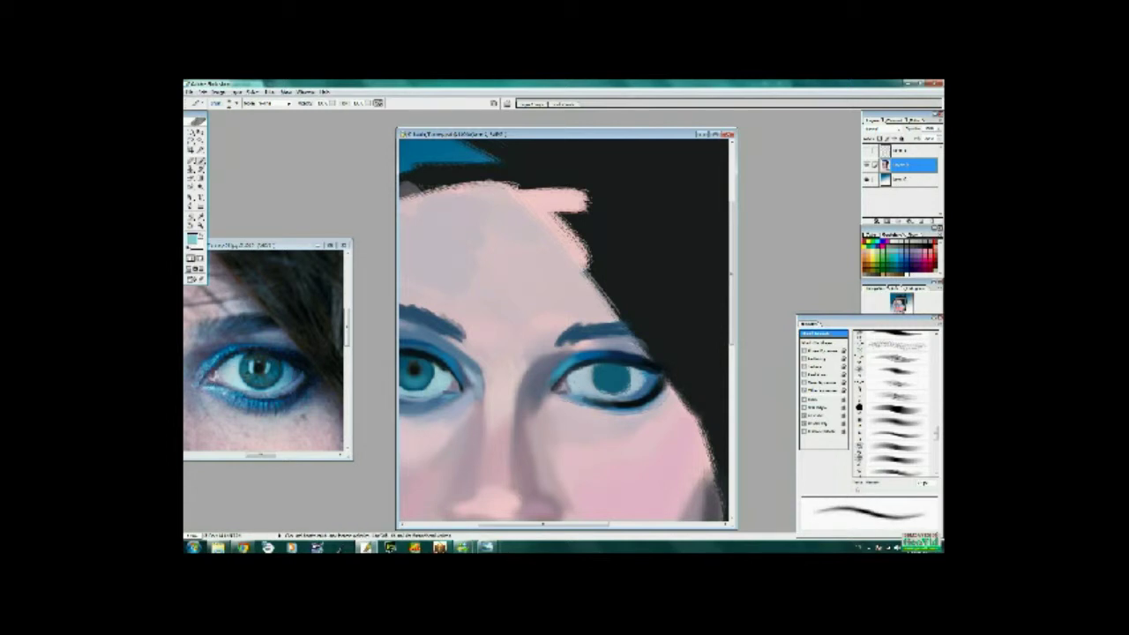
{"action": "left_click", "coordinate": [266, 396], "text": "alt"}
{"action": "key", "text": "d"}
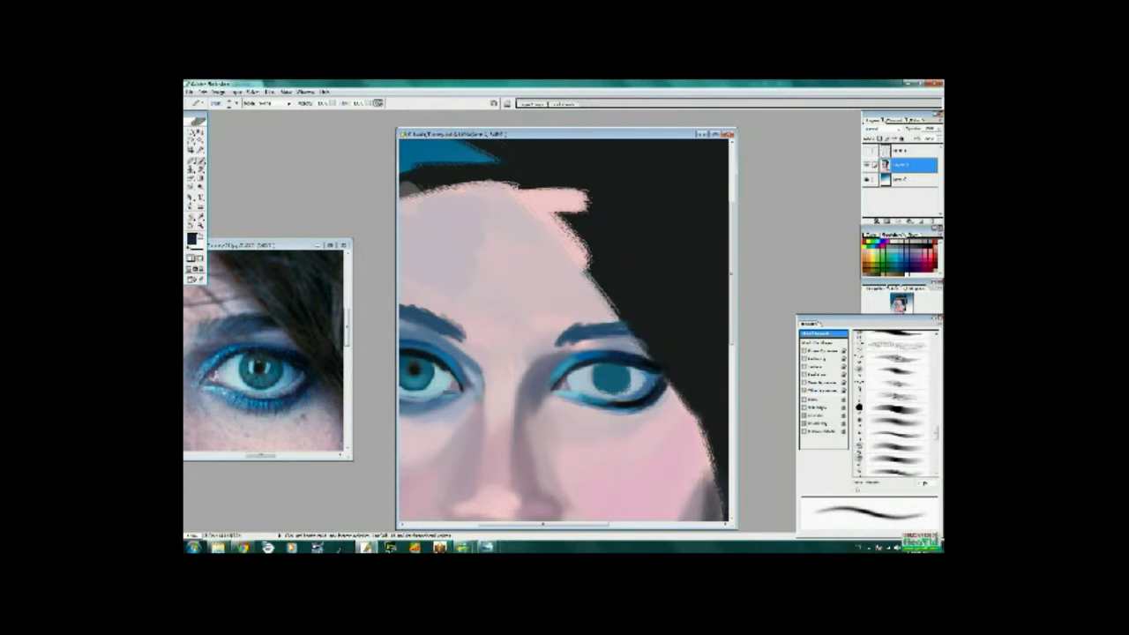
{"action": "left_click", "coordinate": [628, 404], "text": "alt"}
{"action": "left_click_drag", "start_coordinate": [601, 404], "coordinate": [643, 407]}
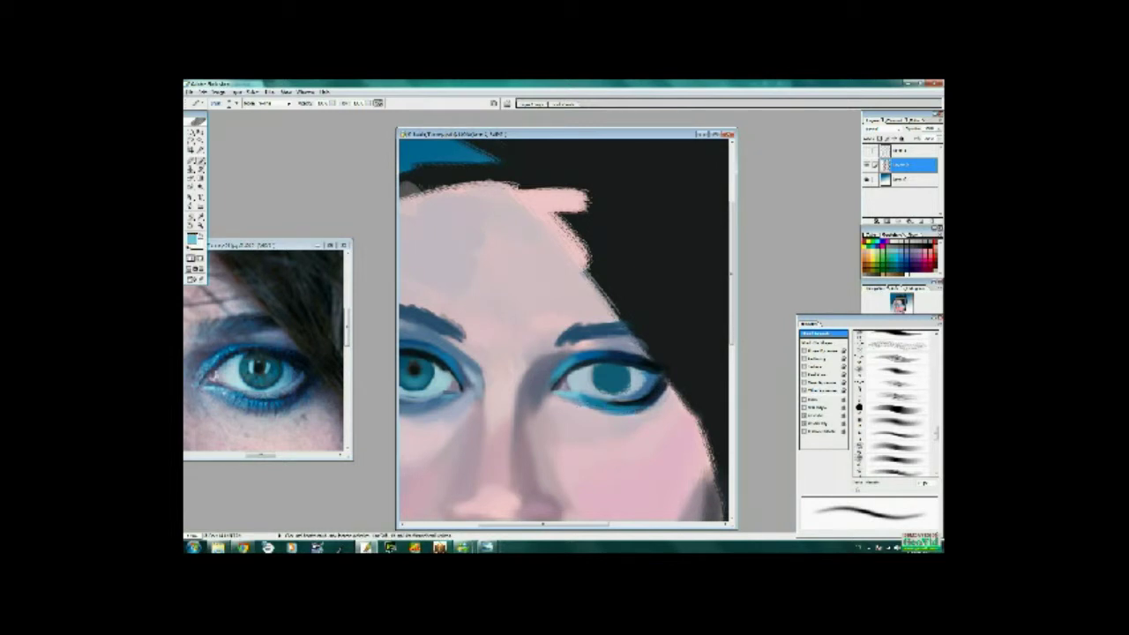
- Darken the right eye's outer corner, then sample light blue and dark teal
{"action": "key", "text": "d"}
{"action": "left_click", "coordinate": [574, 392], "text": "alt"}
{"action": "left_click", "coordinate": [618, 397], "text": "alt"}
{"action": "left_click", "coordinate": [638, 382]}
{"action": "left_click", "coordinate": [639, 376]}
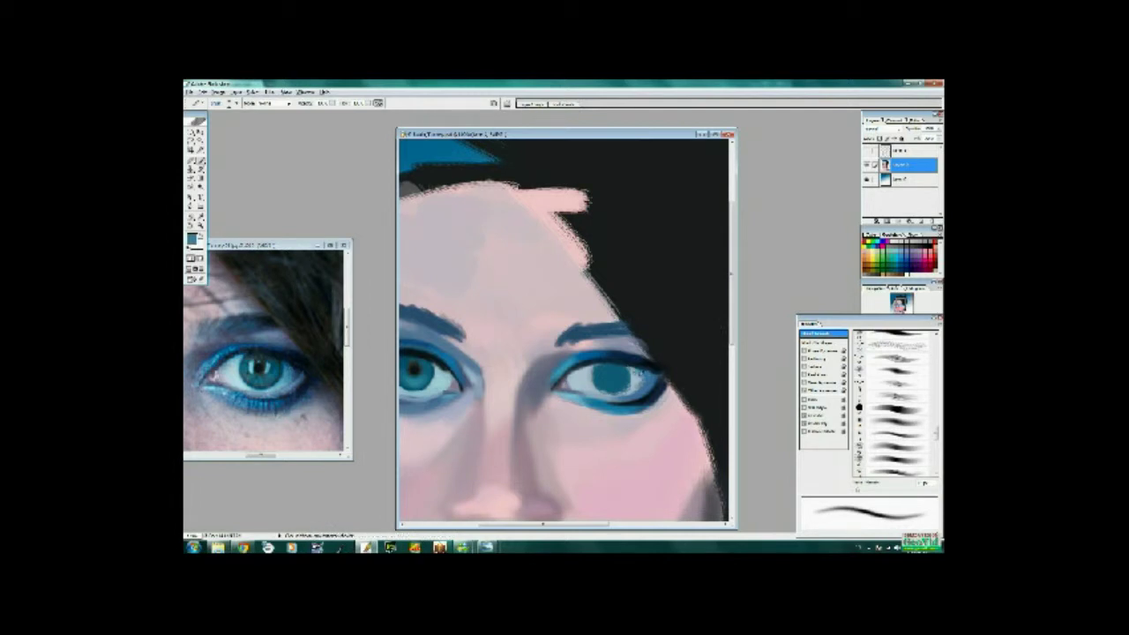
{"action": "left_click", "coordinate": [275, 388], "text": "alt"}
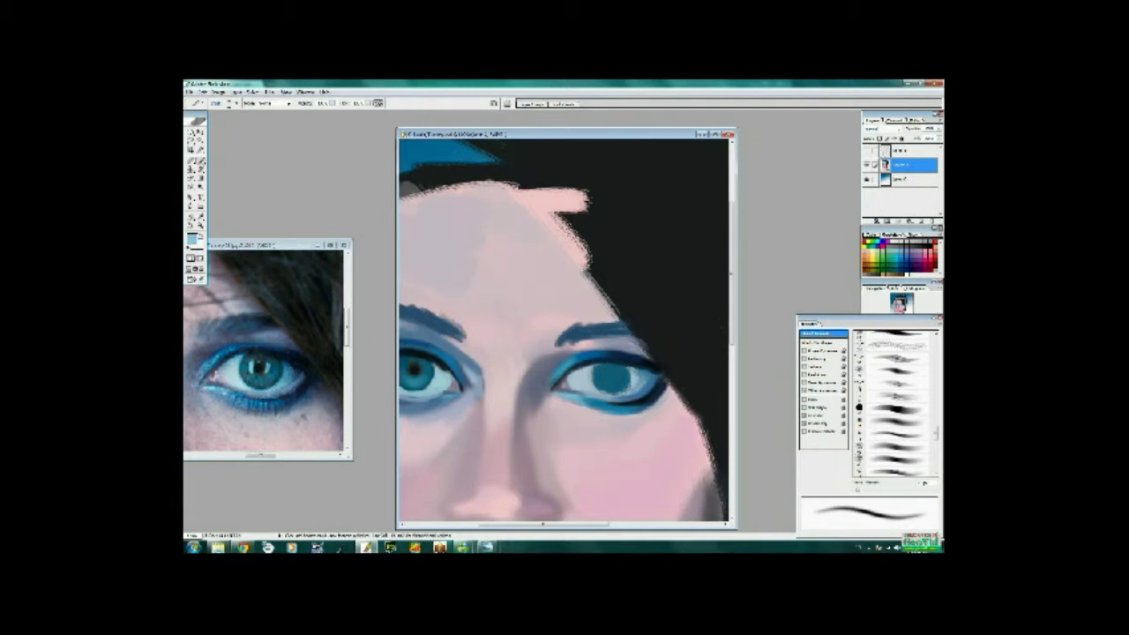
{"action": "left_click", "coordinate": [298, 369], "text": "alt"}
- Paint black eyeliner at the right eye's outer corner with a smaller brush
{"action": "mouse_move", "coordinate": [564, 385]}
{"action": "left_mouse_down"}
{"action": "mouse_move", "coordinate": [538, 375]}
{"action": "mouse_move", "coordinate": [589, 364]}
{"action": "left_mouse_up"}
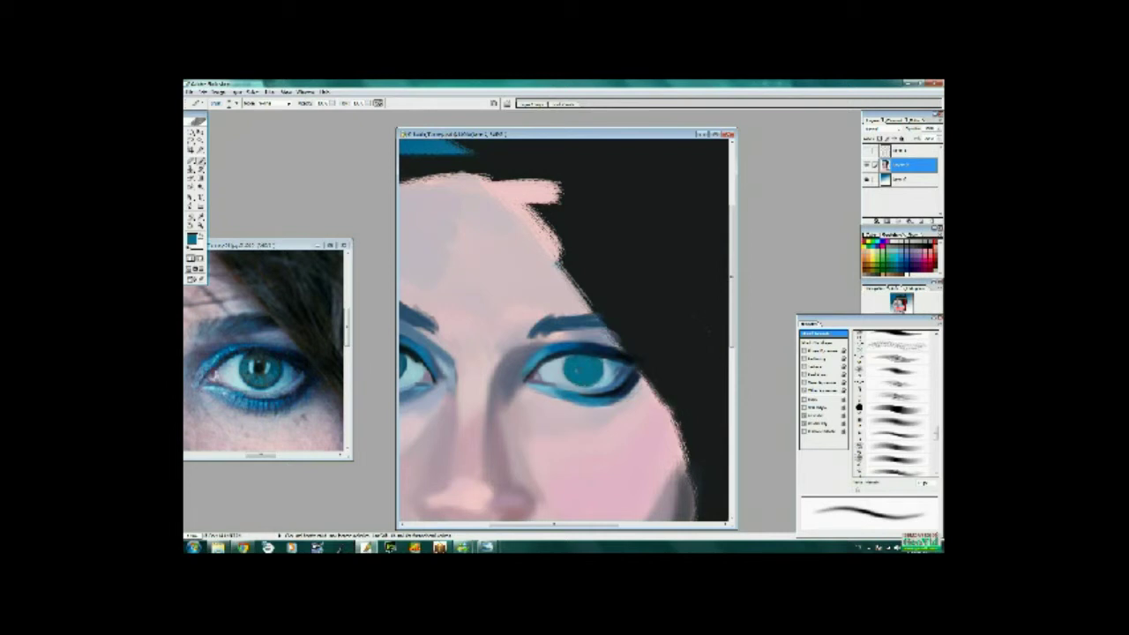
{"action": "key", "text": "bracketright"}
{"action": "left_click", "coordinate": [620, 374], "text": "alt"}
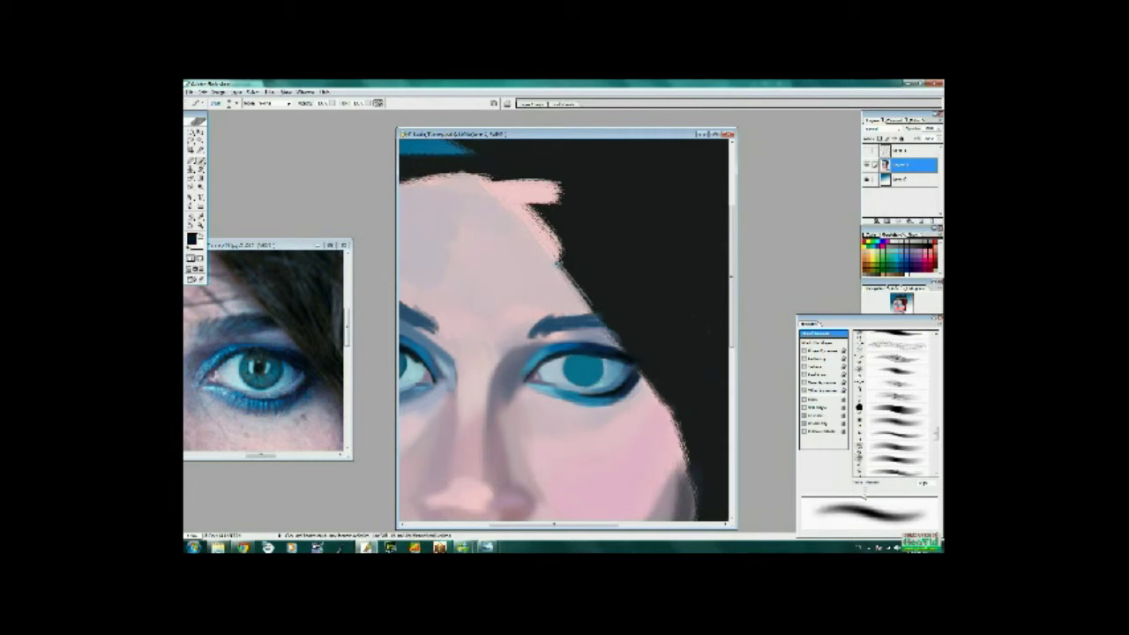
{"action": "left_click_drag", "start_coordinate": [863, 495], "coordinate": [856, 495]}
{"action": "left_click_drag", "start_coordinate": [617, 362], "coordinate": [633, 372]}
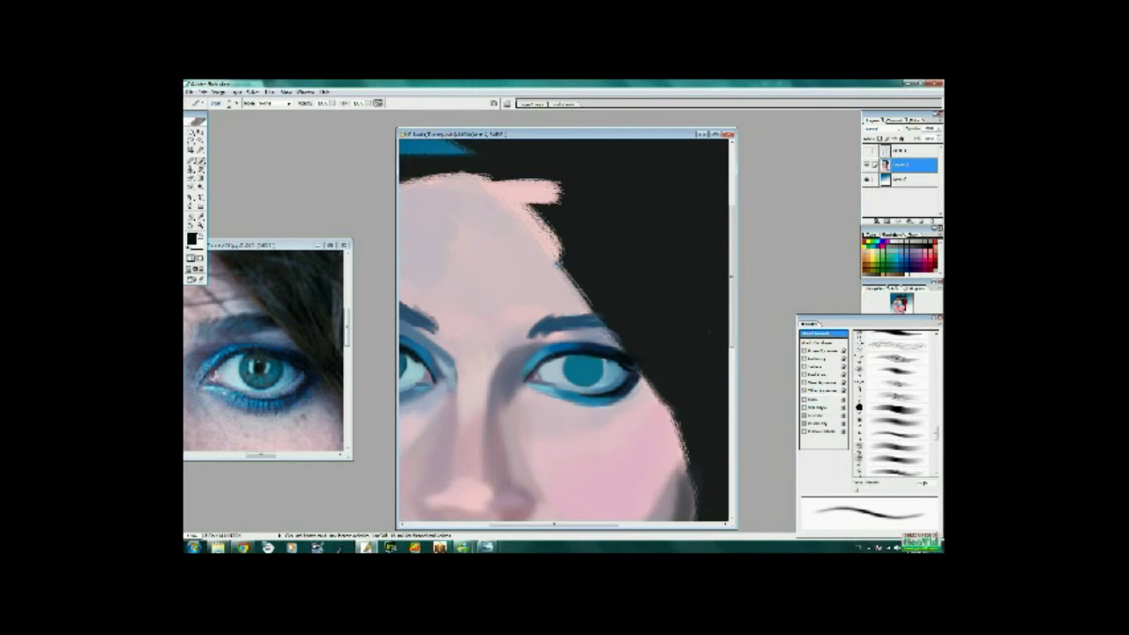
- Sample dark bluish grey and teal, and fine-tune the brush diameter
{"action": "left_click", "coordinate": [299, 376], "text": "alt"}
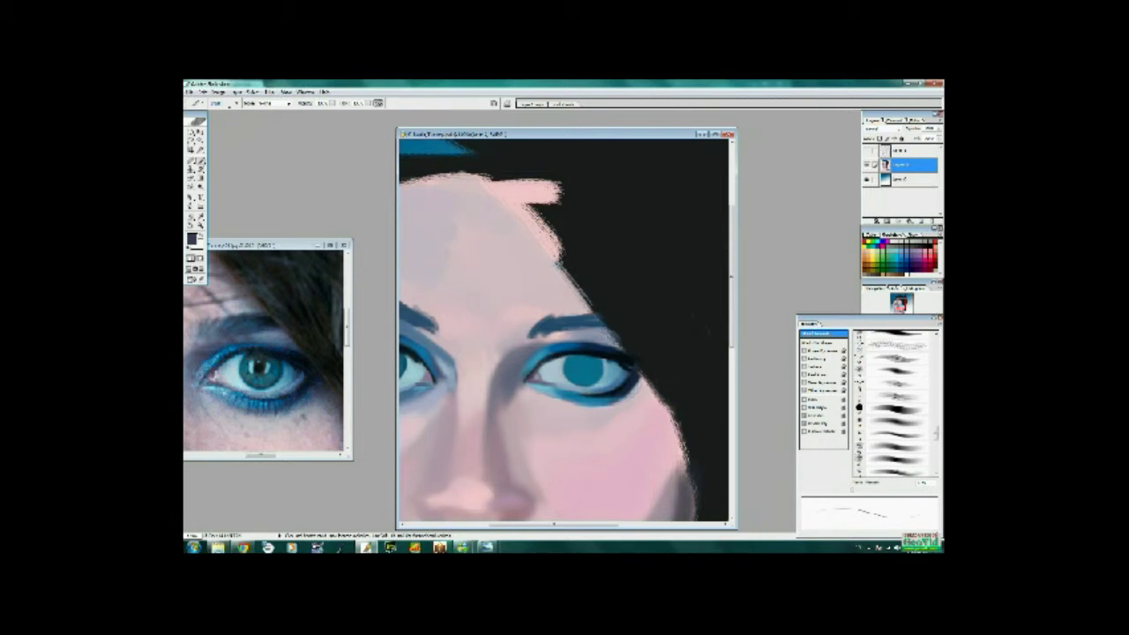
{"action": "left_click_drag", "start_coordinate": [845, 482], "coordinate": [868, 482]}
{"action": "left_click", "coordinate": [601, 385], "text": "alt"}
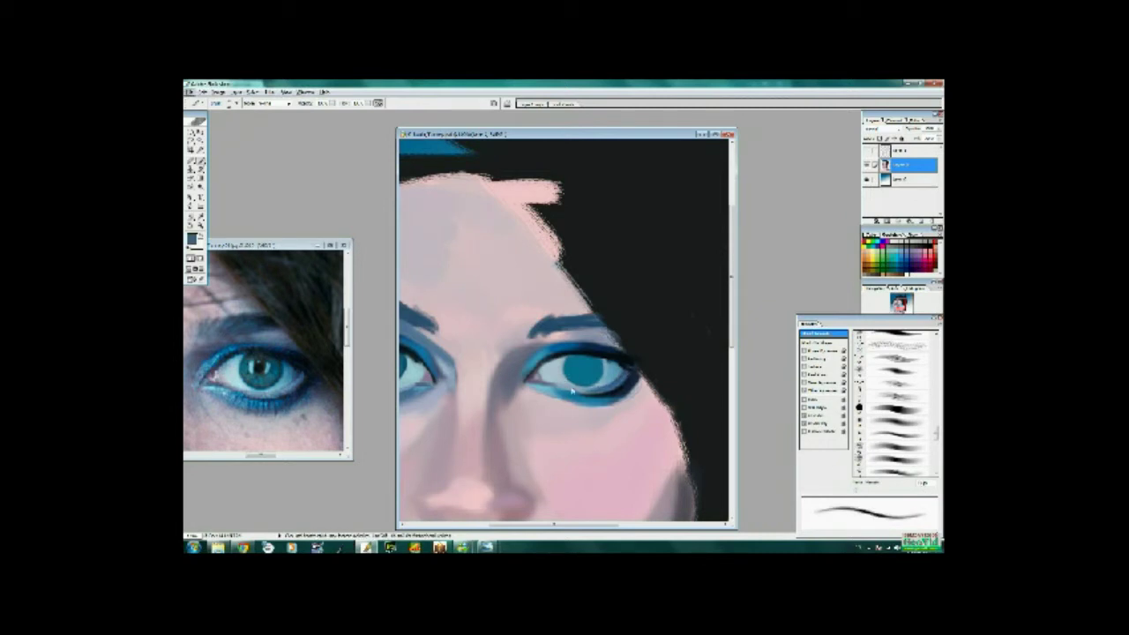
{"action": "left_click_drag", "start_coordinate": [857, 483], "coordinate": [849, 483]}
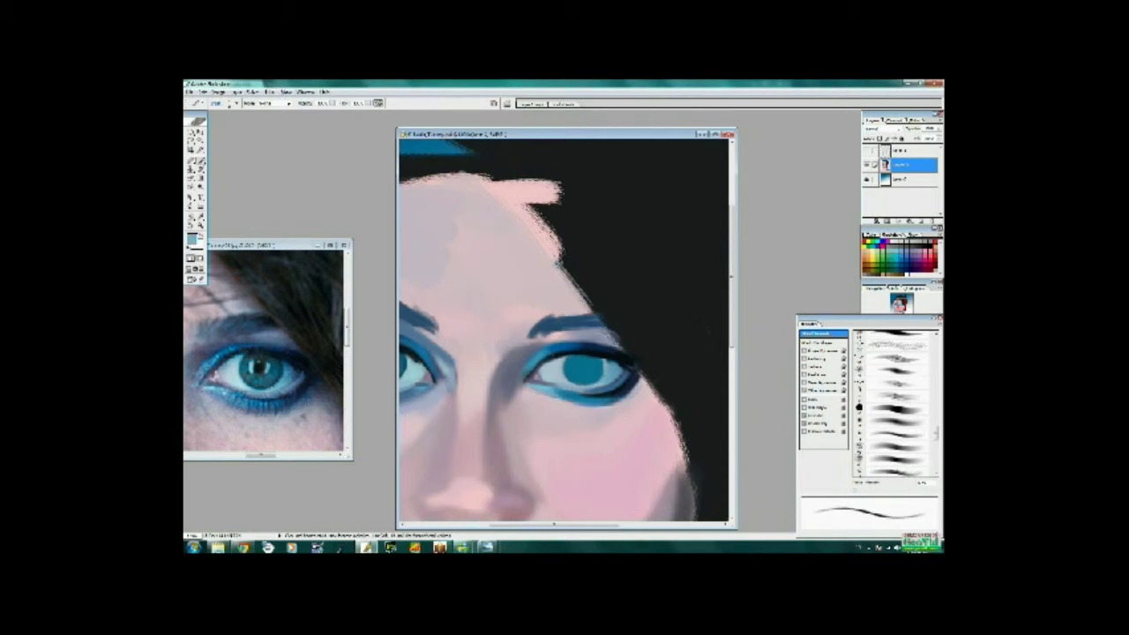
{"action": "left_click_drag", "start_coordinate": [857, 493], "coordinate": [866, 494]}
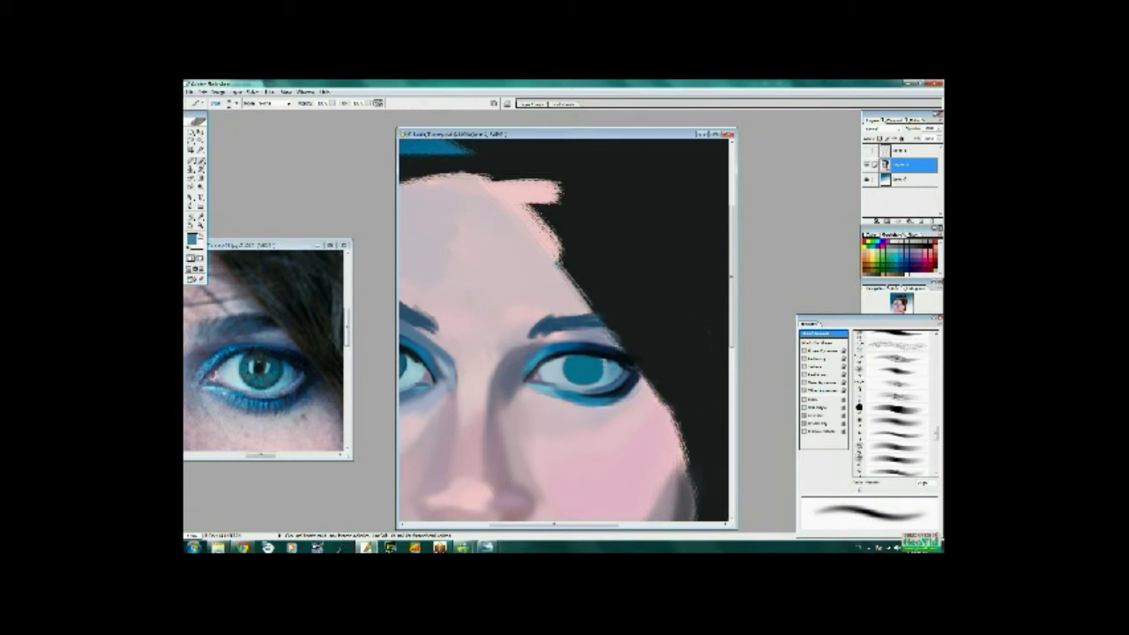
- Paint a black pupil in the right iris and darken the iris rim
{"action": "key", "text": "d"}
{"action": "left_click", "coordinate": [582, 366]}
{"action": "left_click", "coordinate": [580, 366]}
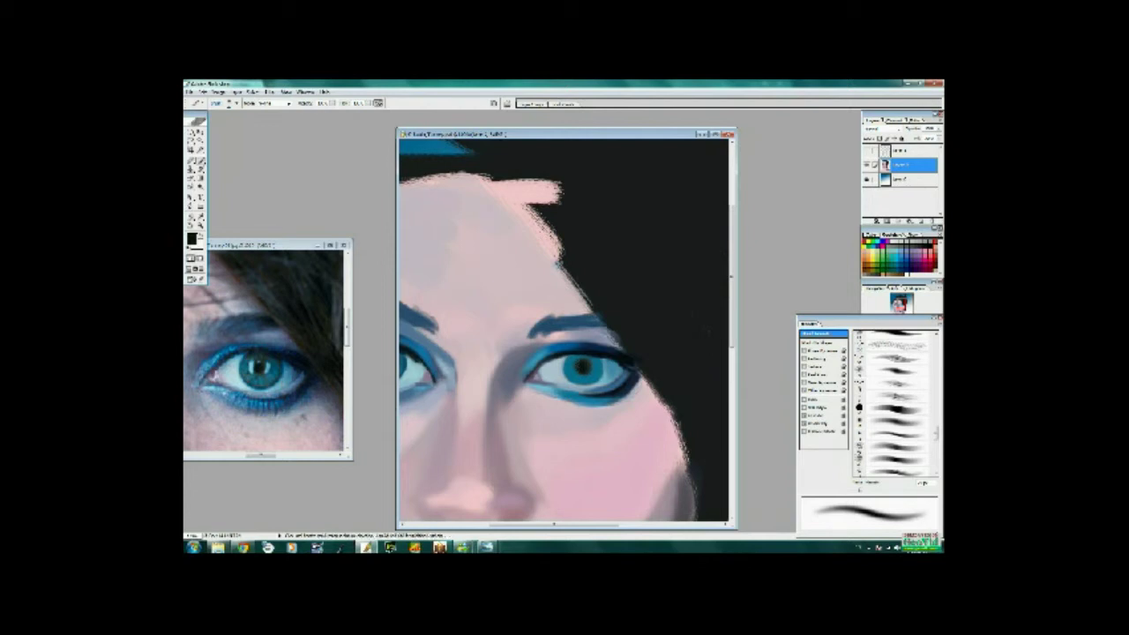
{"action": "mouse_move", "coordinate": [601, 356]}
{"action": "left_mouse_down"}
{"action": "mouse_move", "coordinate": [598, 377]}
{"action": "mouse_move", "coordinate": [566, 384]}
{"action": "left_mouse_up"}
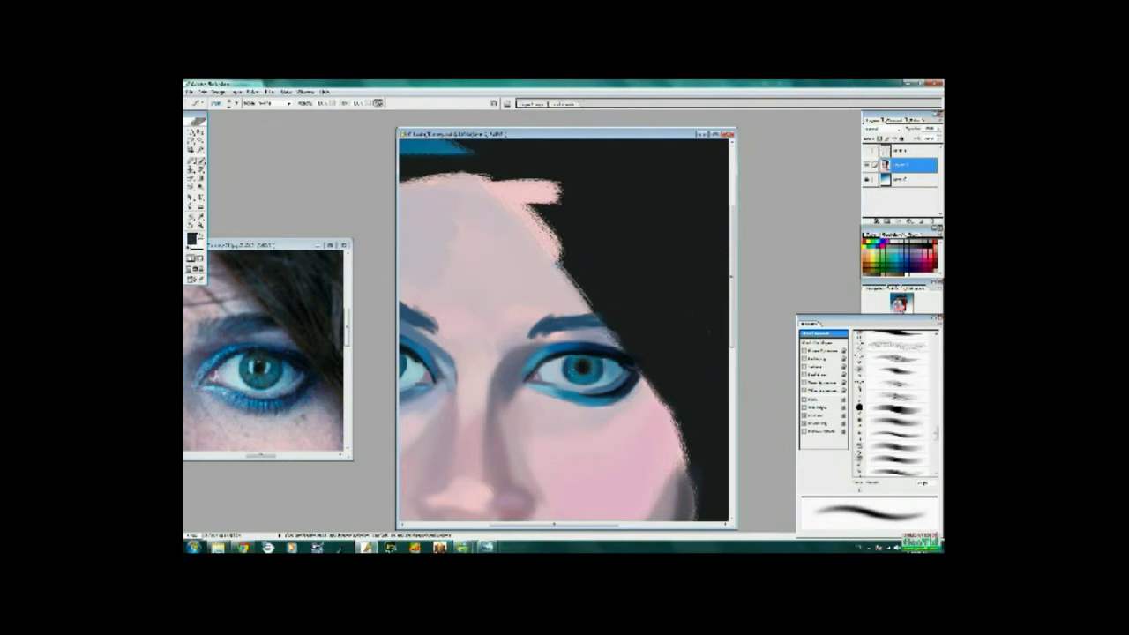
{"action": "left_click", "coordinate": [596, 374], "text": "alt"}
{"action": "left_click", "coordinate": [581, 367], "text": "alt"}
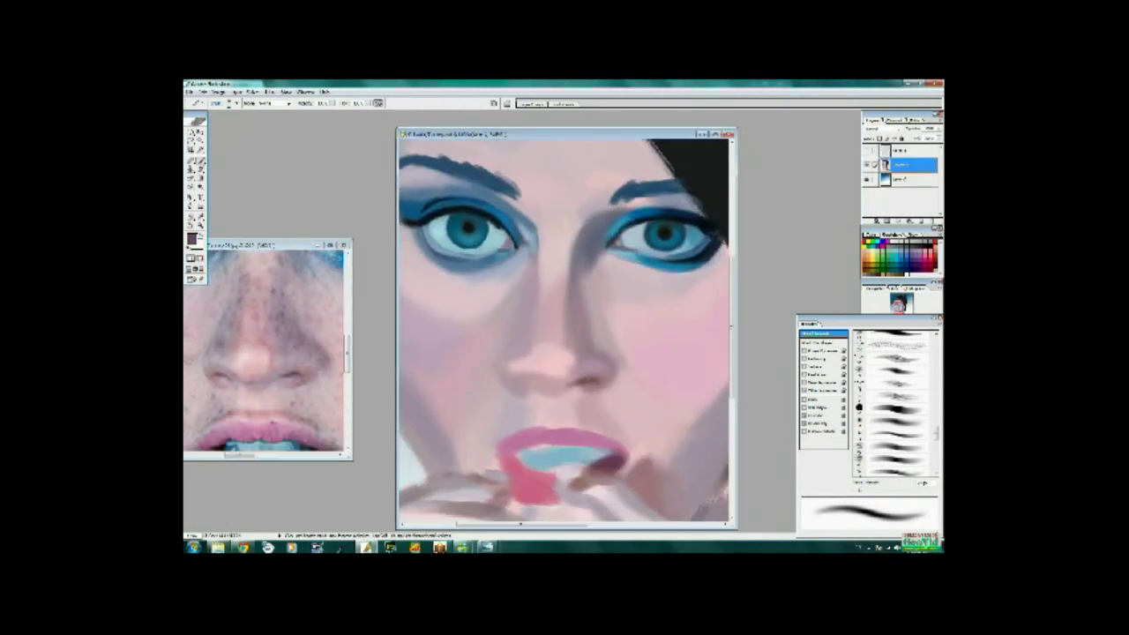
- Darken the painted face's left nostril with a brownish tone sampled from the nose
{"action": "left_click", "coordinate": [257, 382], "text": "alt"}
{"action": "left_click", "coordinate": [543, 374], "text": "alt"}
{"action": "left_click_drag", "start_coordinate": [512, 379], "coordinate": [527, 386]}
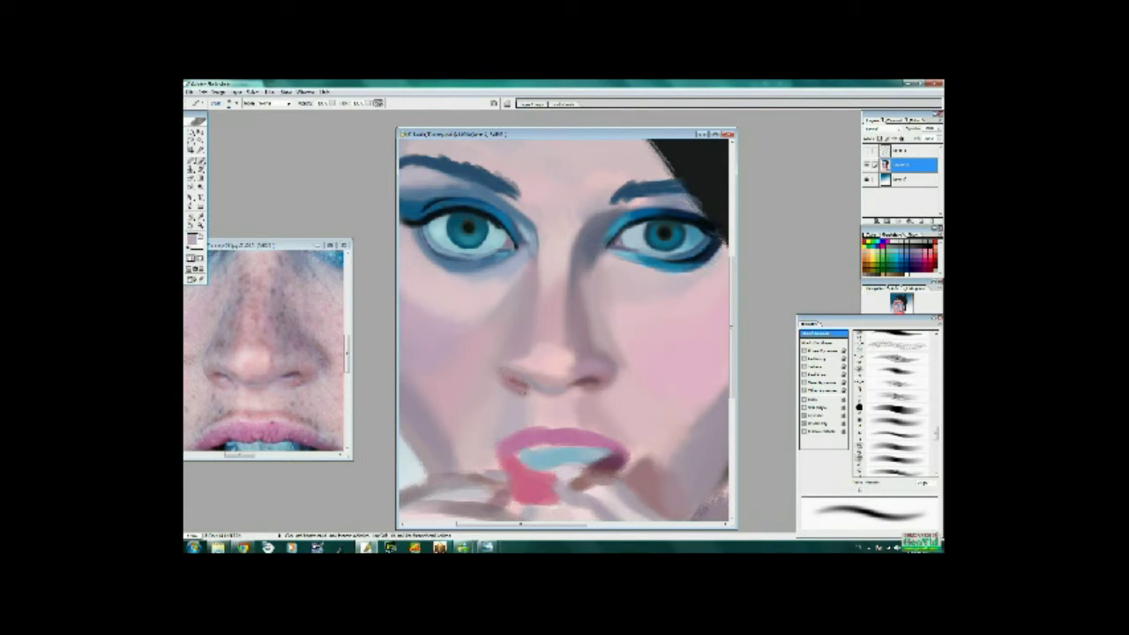
- Enlarge to a softer brush and sample pink skin and grey tones
{"action": "left_click", "coordinate": [566, 335], "text": "alt"}
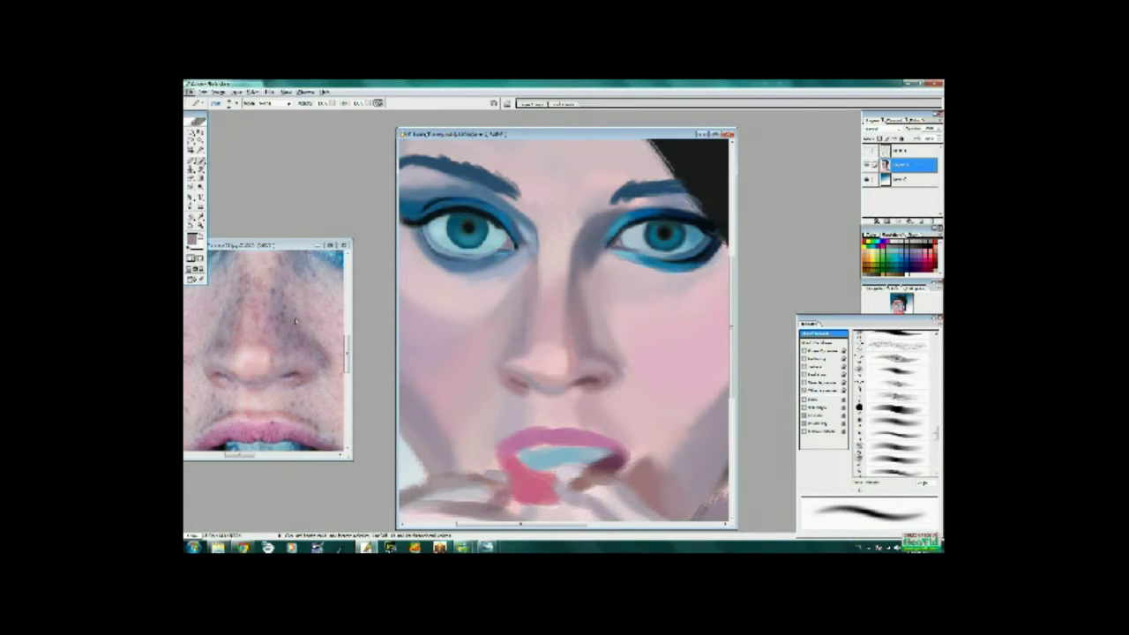
{"action": "key", "text": "bracketright"}
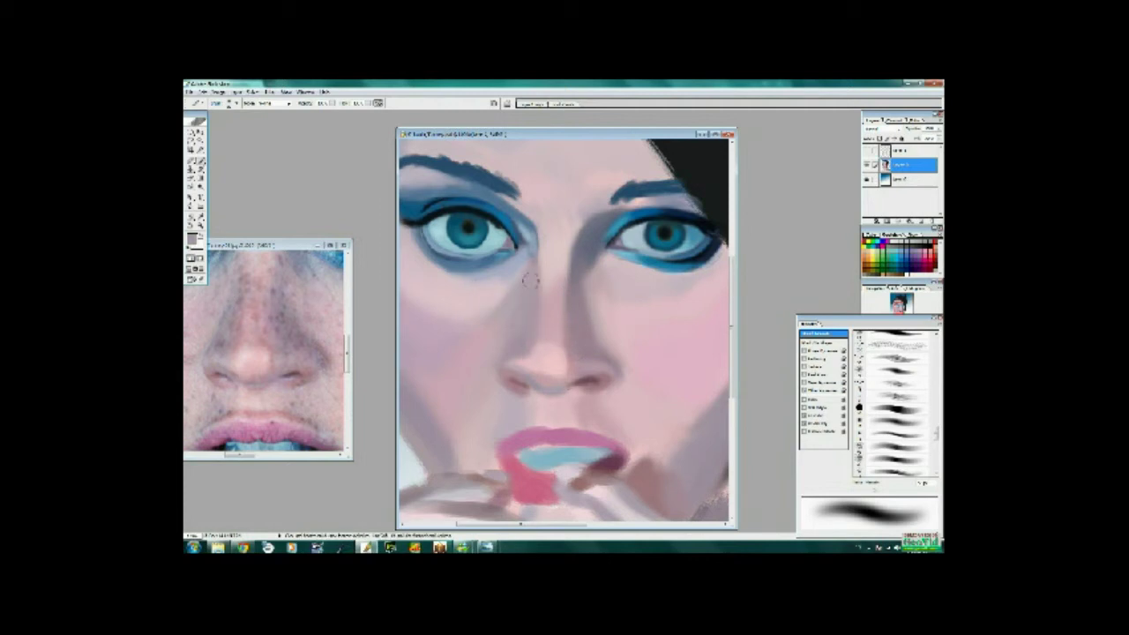
{"action": "left_click", "coordinate": [543, 344], "text": "alt"}
{"action": "left_click", "coordinate": [556, 251], "text": "alt"}
{"action": "key", "text": "alt+space"}
- Shade the right cheek and jaw edge with grey strokes
{"action": "scroll", "coordinate": [284, 287], "scroll_direction": "up", "scroll_amount": 2}
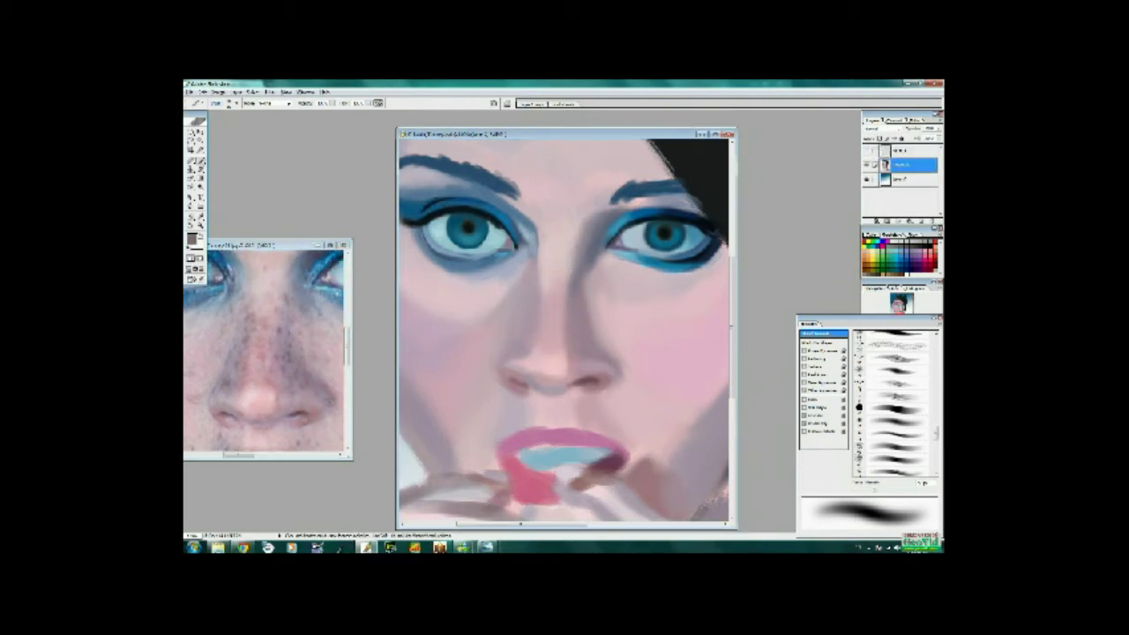
{"action": "scroll", "coordinate": [546, 211], "scroll_direction": "up", "scroll_amount": 3}
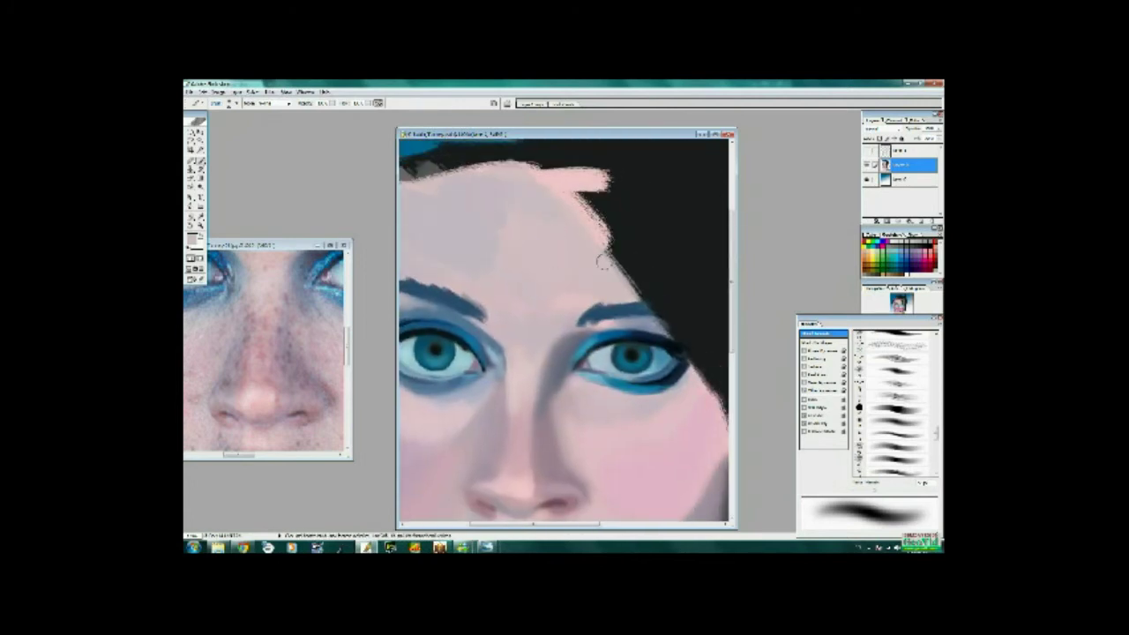
{"action": "scroll", "coordinate": [564, 214], "scroll_direction": "left", "scroll_amount": 3}
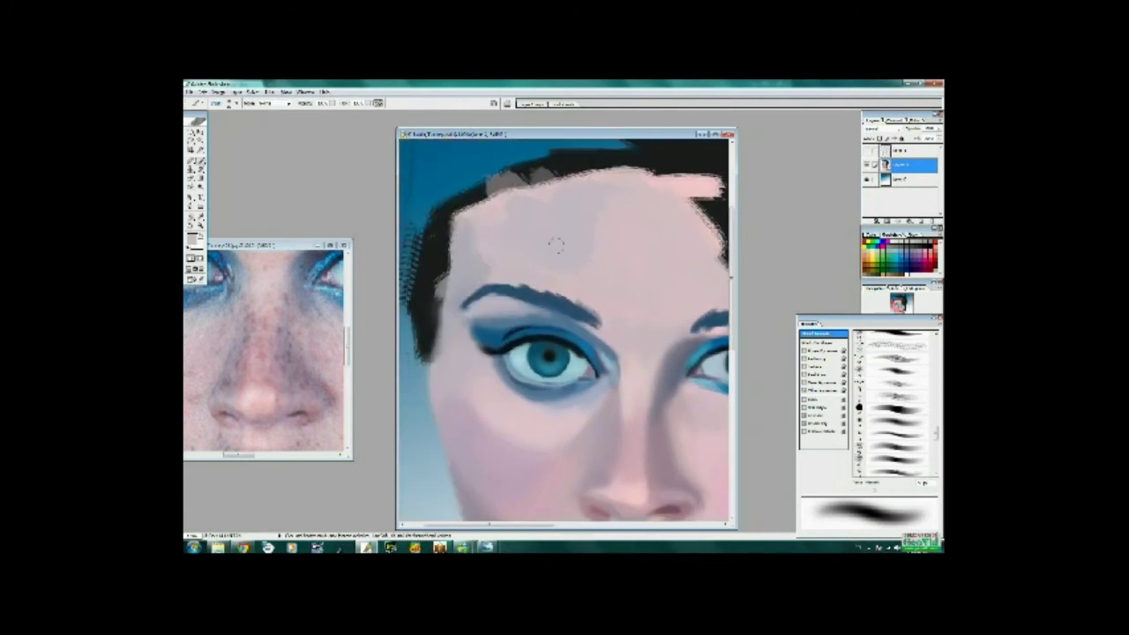
{"action": "scroll", "coordinate": [617, 291], "scroll_direction": "down", "scroll_amount": 2}
{"action": "scroll", "coordinate": [618, 291], "scroll_direction": "down", "scroll_amount": 3}
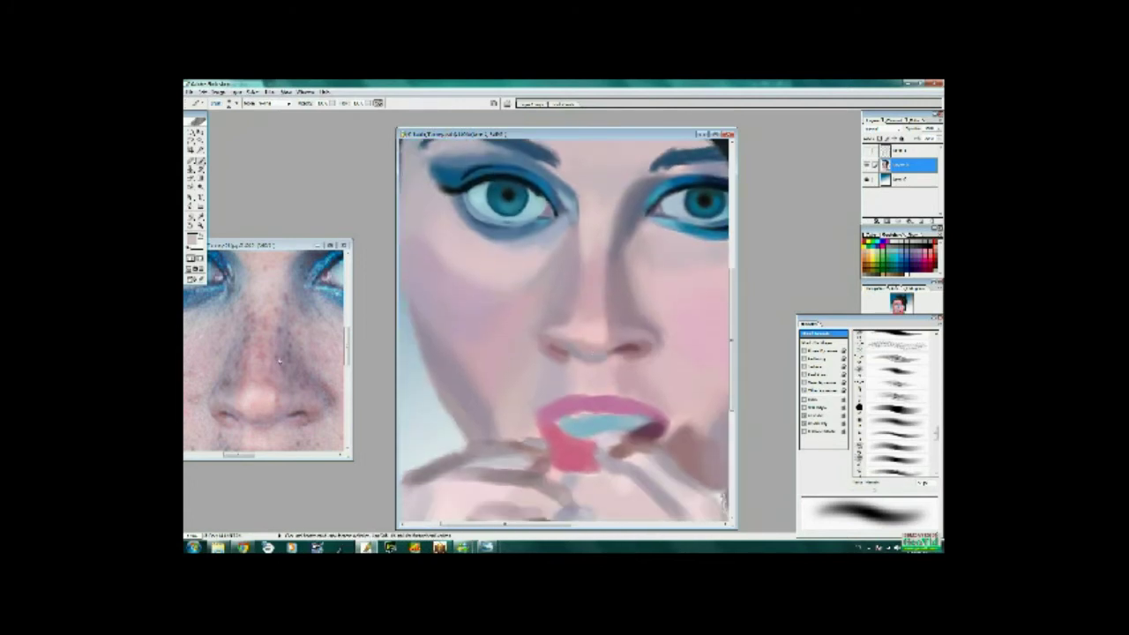
{"action": "scroll", "coordinate": [278, 360], "scroll_direction": "down", "scroll_amount": 1}
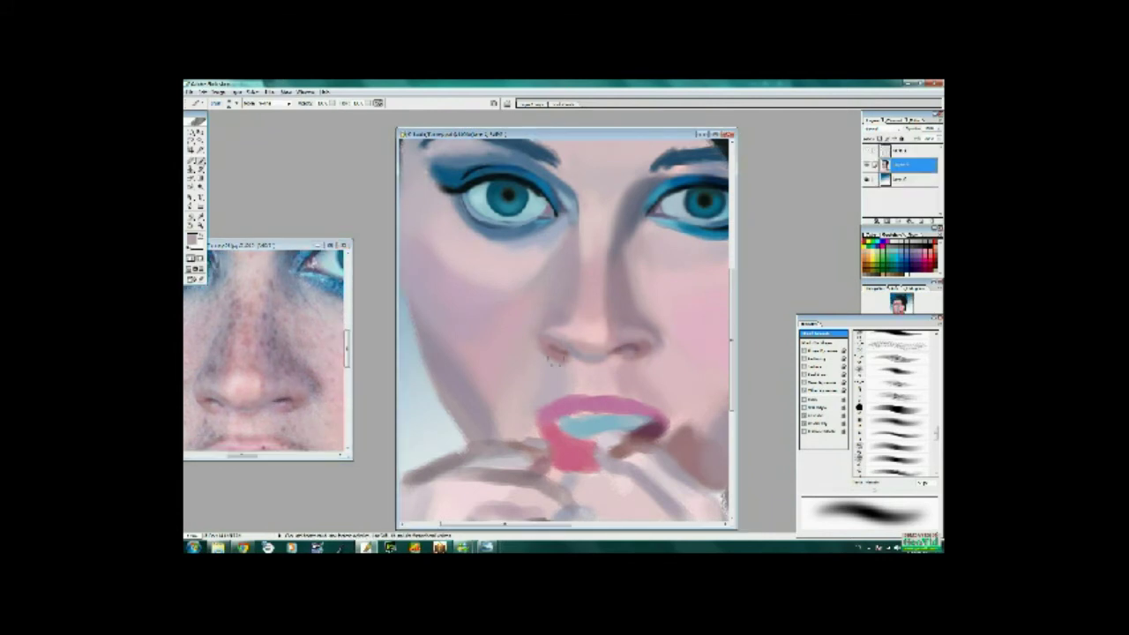
{"action": "scroll", "coordinate": [564, 335], "scroll_direction": "down", "scroll_amount": 1}
{"action": "scroll", "coordinate": [264, 352], "scroll_direction": "down", "scroll_amount": 2}
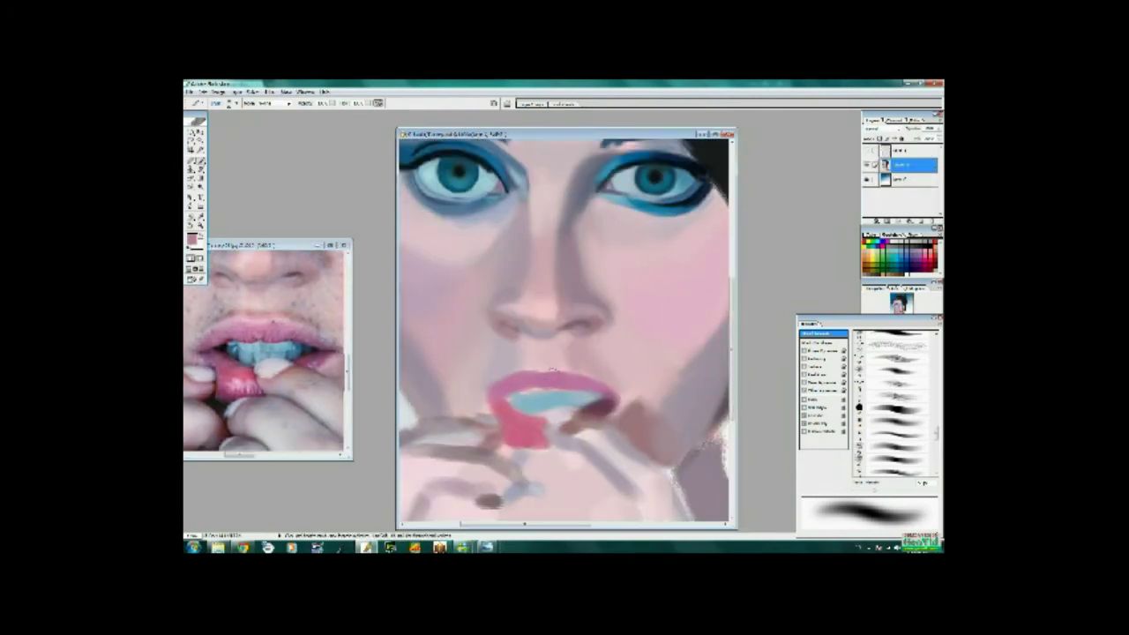
{"action": "scroll", "coordinate": [564, 357], "scroll_direction": "up", "scroll_amount": 2}
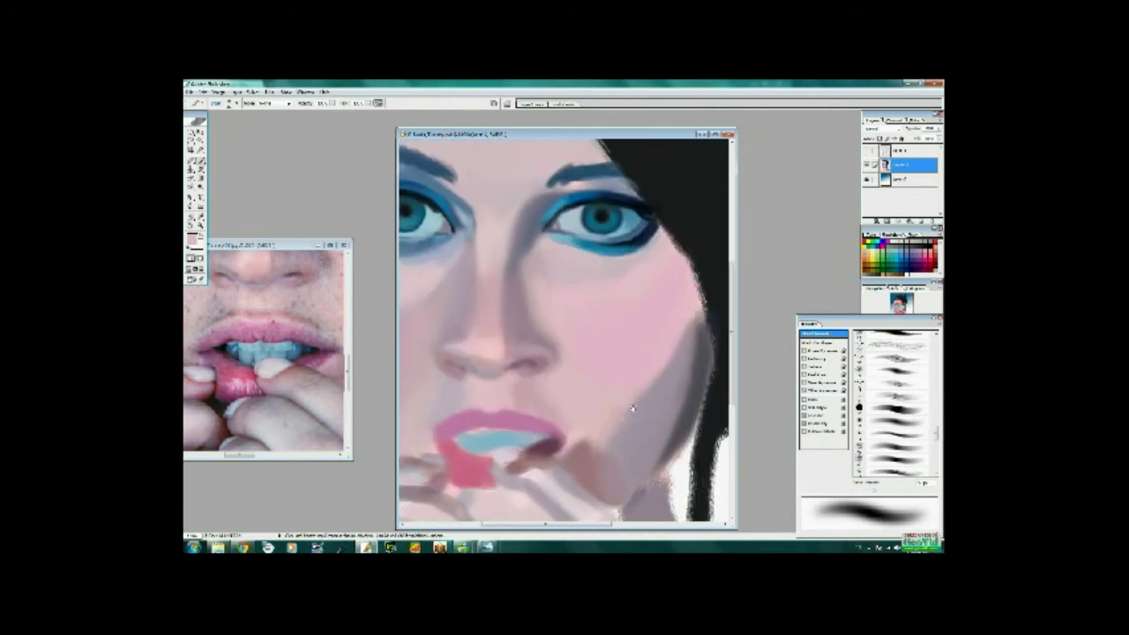
{"action": "left_click_drag", "start_coordinate": [587, 351], "coordinate": [546, 375]}
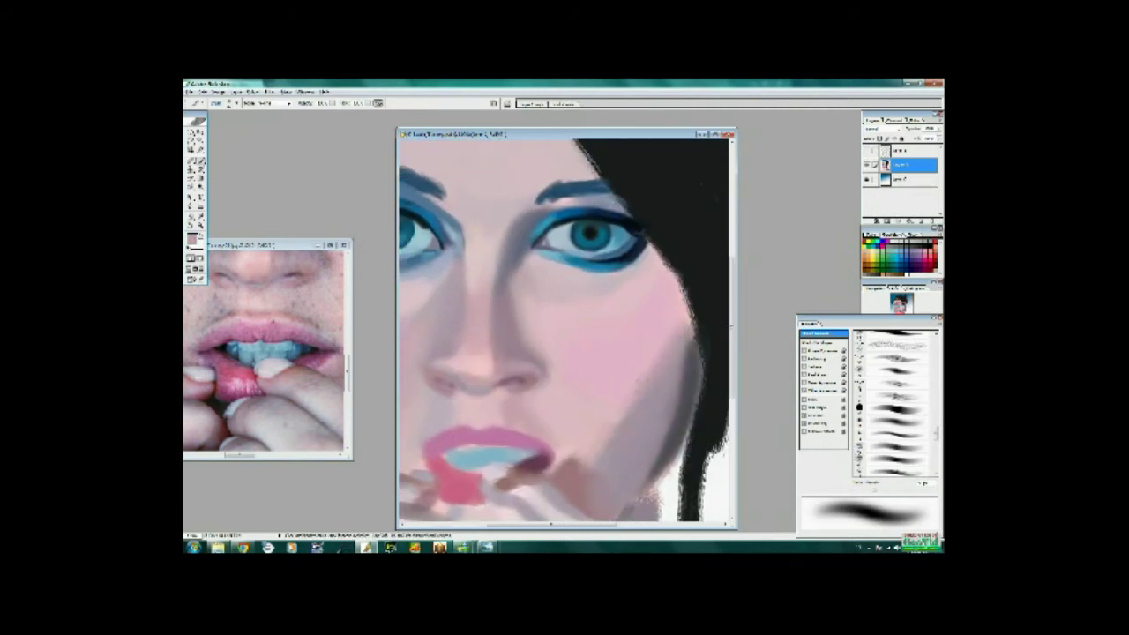
{"action": "left_click_drag", "start_coordinate": [670, 361], "coordinate": [660, 463]}
{"action": "left_click", "coordinate": [670, 441], "text": "alt"}
{"action": "left_click_drag", "start_coordinate": [611, 430], "coordinate": [587, 467]}
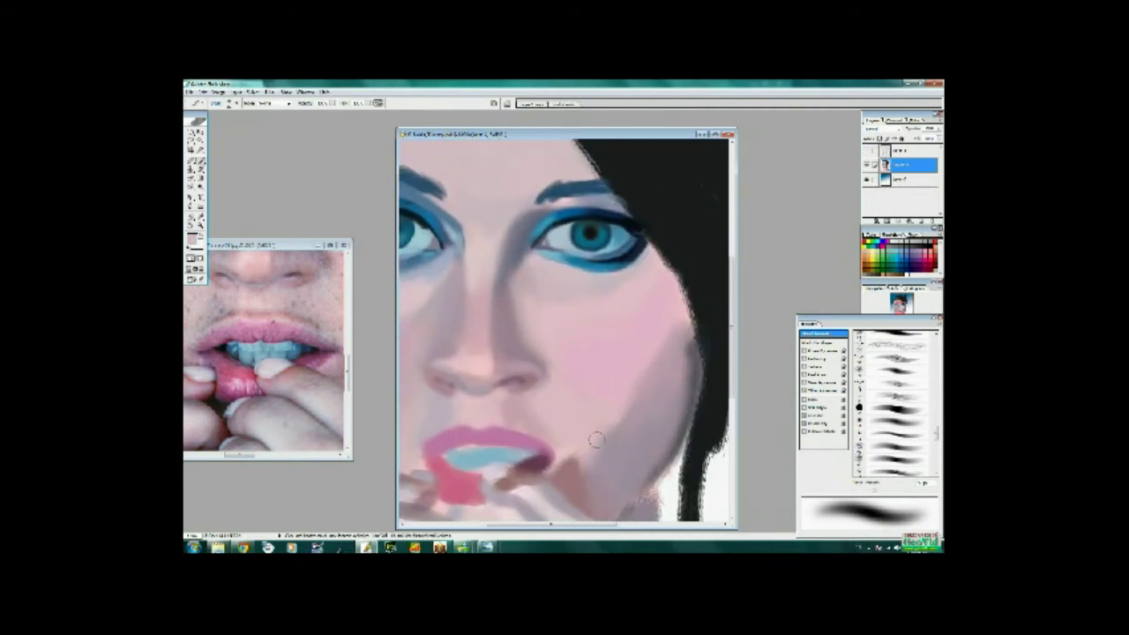
{"action": "mouse_move", "coordinate": [609, 427]}
{"action": "left_mouse_down"}
{"action": "mouse_move", "coordinate": [579, 476]}
{"action": "mouse_move", "coordinate": [626, 441]}
{"action": "mouse_move", "coordinate": [654, 443]}
{"action": "left_mouse_up"}
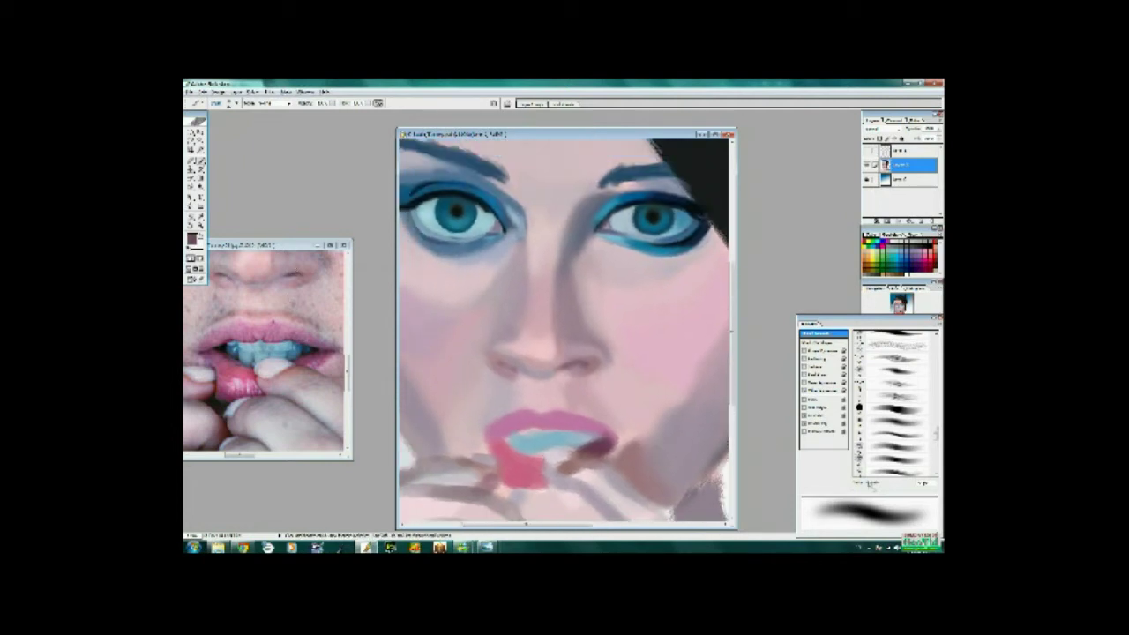
- Tone down the light fingertip left of the lips with a muted mauve-grey
{"action": "left_click", "coordinate": [285, 318], "text": "alt"}
{"action": "left_click", "coordinate": [233, 375], "text": "alt"}
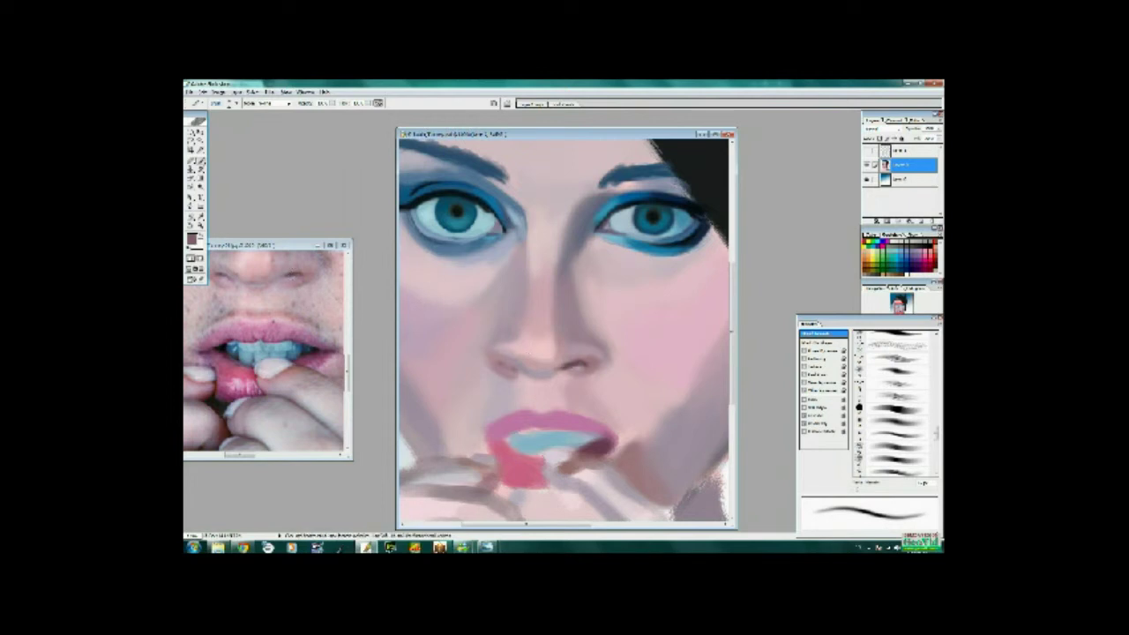
{"action": "left_click_drag", "start_coordinate": [471, 462], "coordinate": [498, 465]}
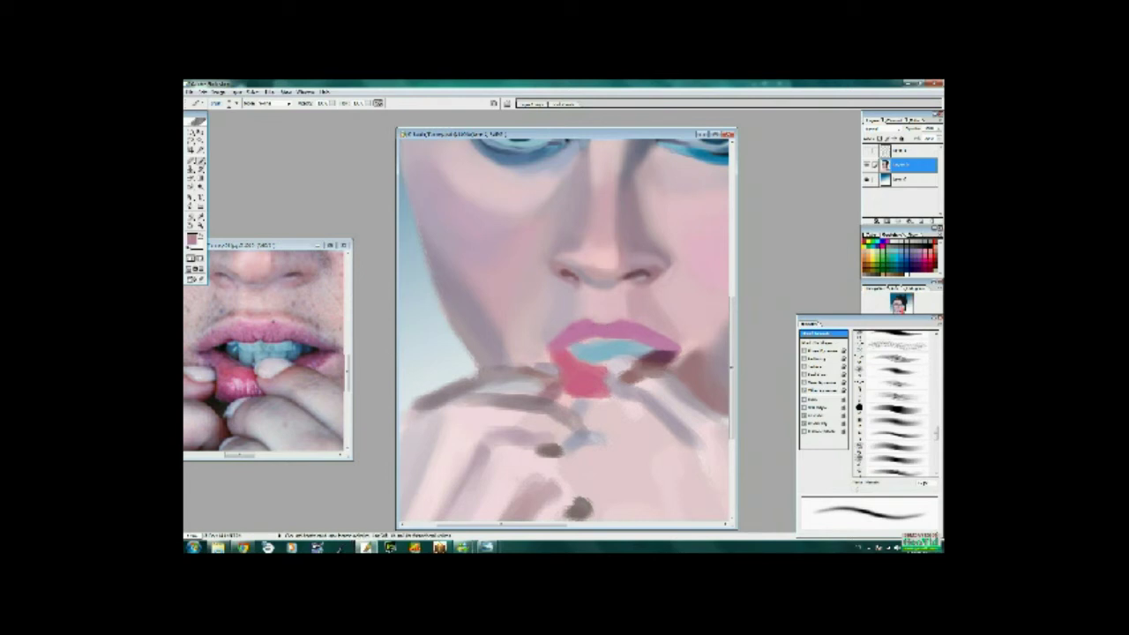
- Sample light skin pink, dark maroon and painted lip pink for the fingers
{"action": "left_click", "coordinate": [261, 286], "text": "alt"}
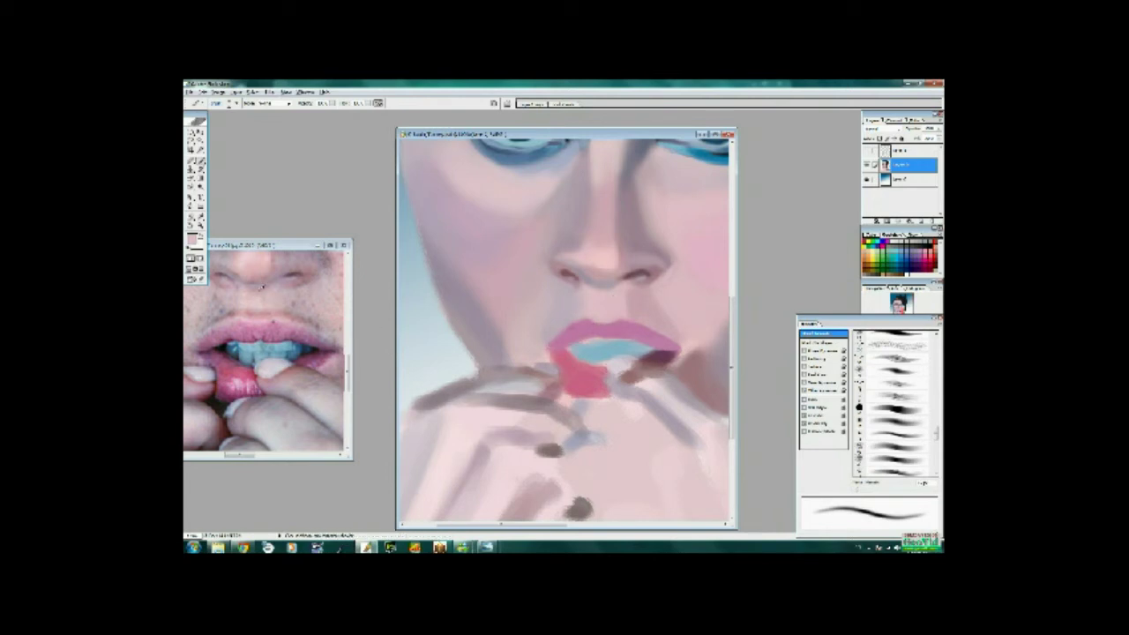
{"action": "key", "text": "alt+f"}
{"action": "key", "text": "Escape"}
{"action": "left_click", "coordinate": [301, 351], "text": "alt"}
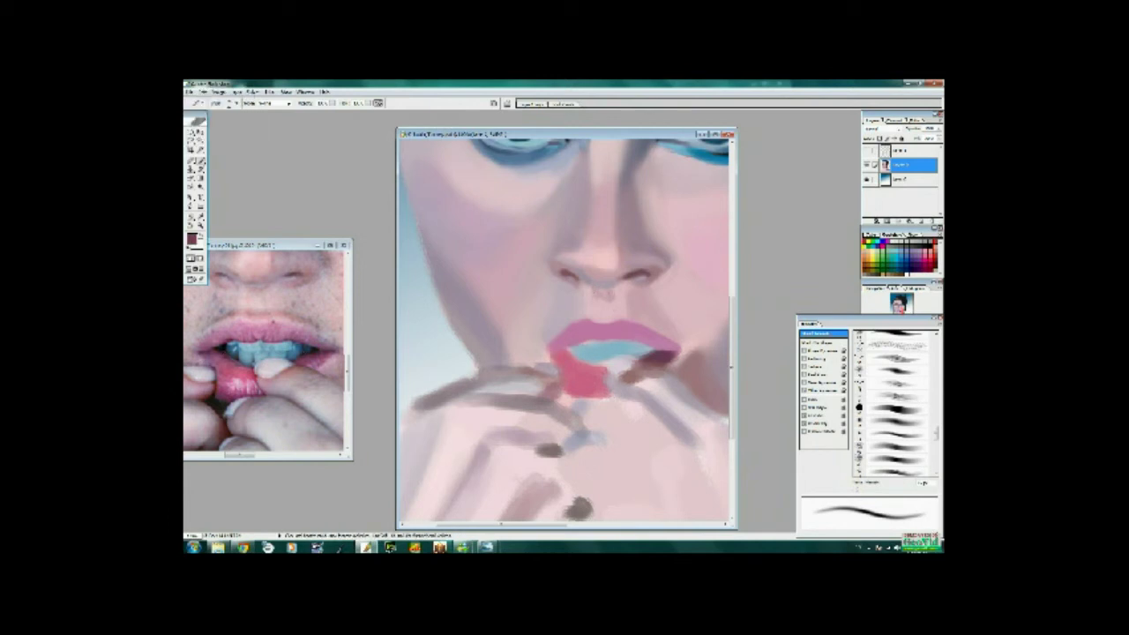
{"action": "left_click", "coordinate": [571, 361], "text": "alt"}
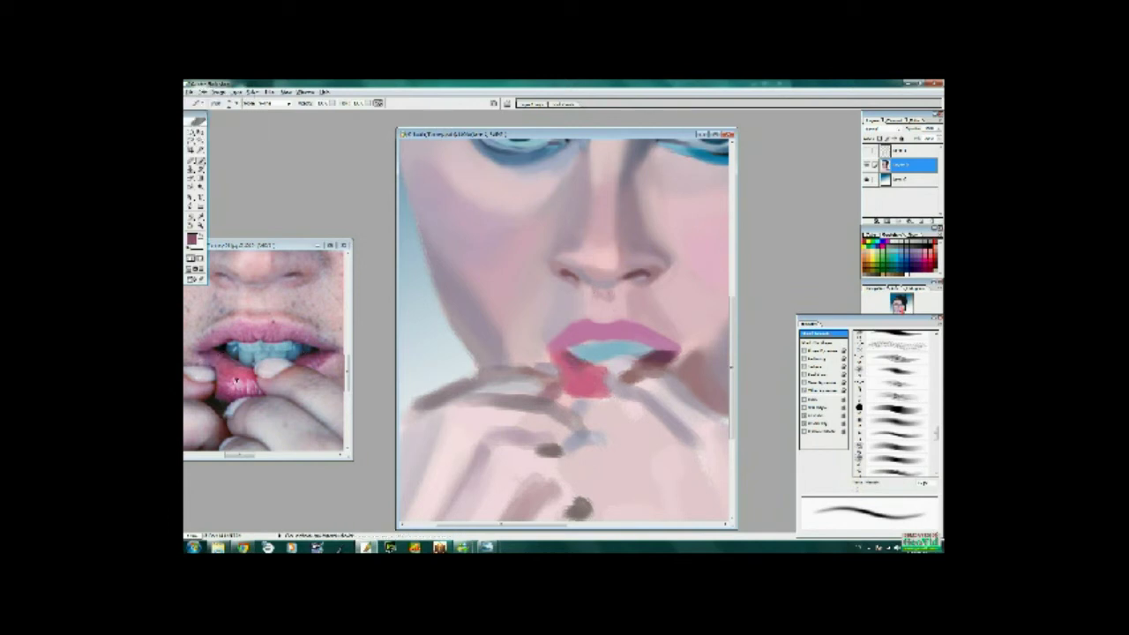
{"action": "left_click", "coordinate": [554, 350], "text": "alt"}
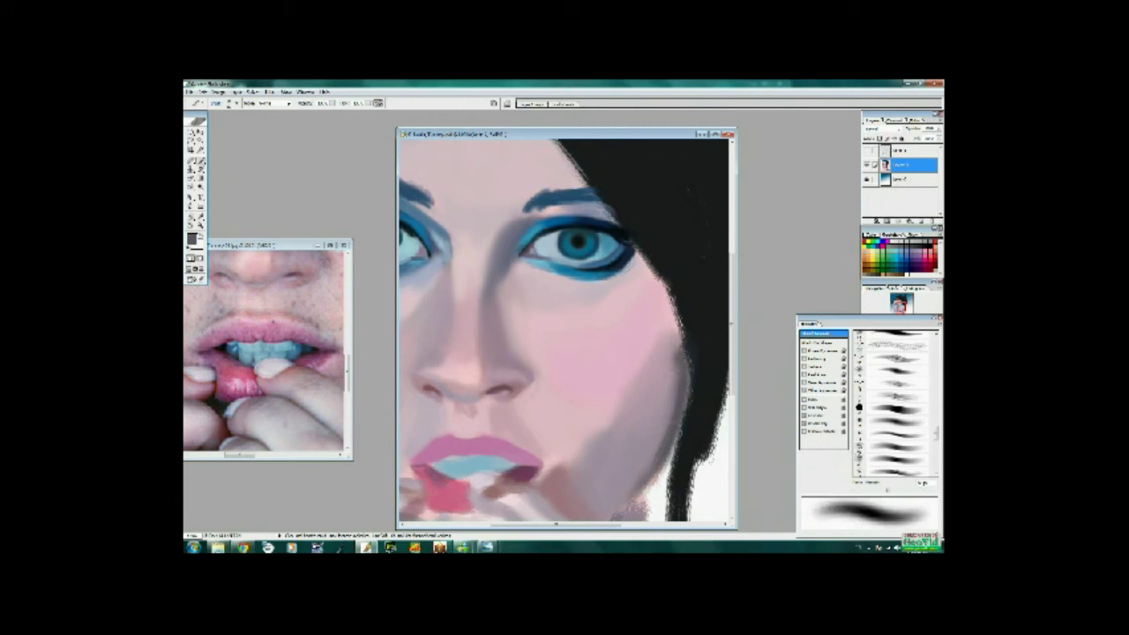
- Paint a faint grey shadow under the right eye with an enlarged soft brush
{"action": "left_click", "coordinate": [577, 430], "text": "alt"}
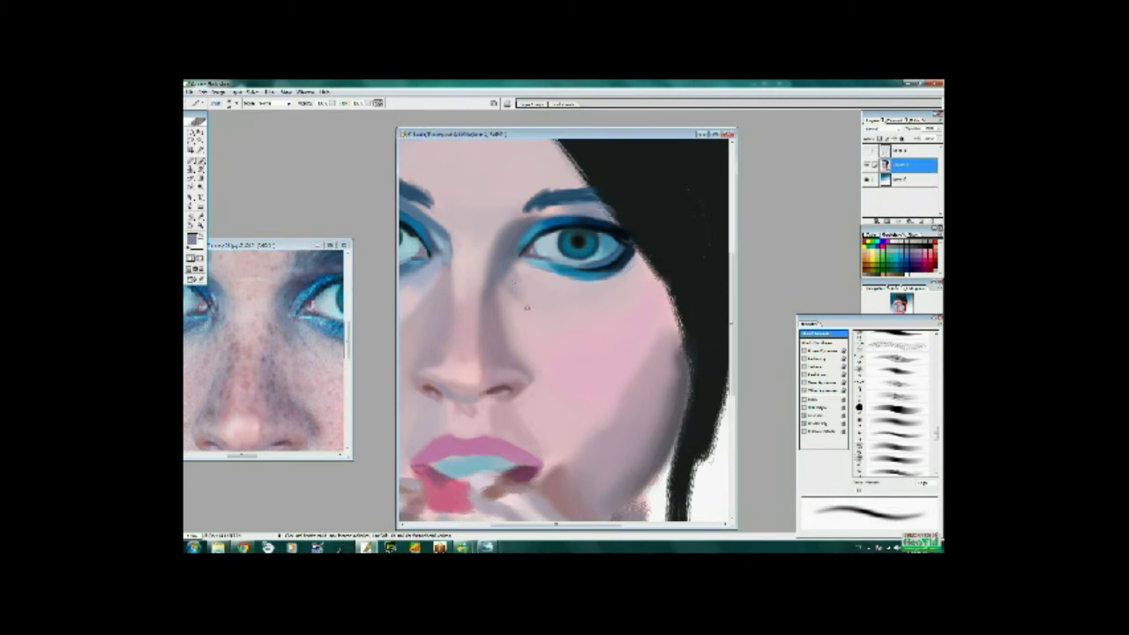
{"action": "key", "text": "x"}
{"action": "key", "text": "bracketright"}
{"action": "key", "text": "x"}
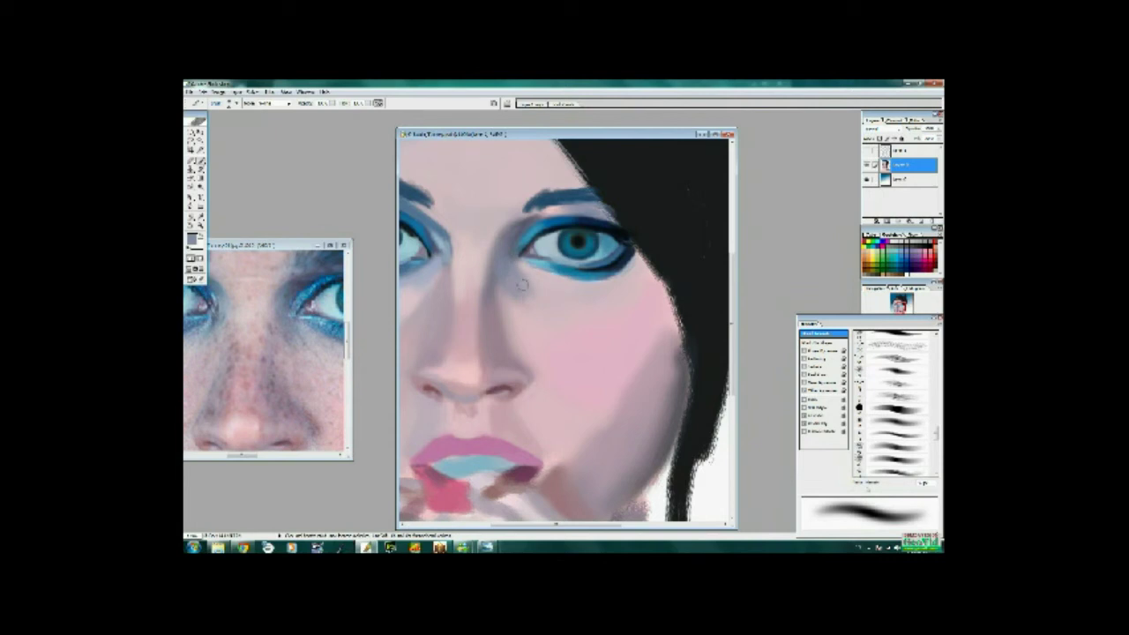
{"action": "mouse_move", "coordinate": [521, 285]}
{"action": "left_mouse_down"}
{"action": "mouse_move", "coordinate": [564, 279]}
{"action": "mouse_move", "coordinate": [516, 272]}
{"action": "left_mouse_up"}
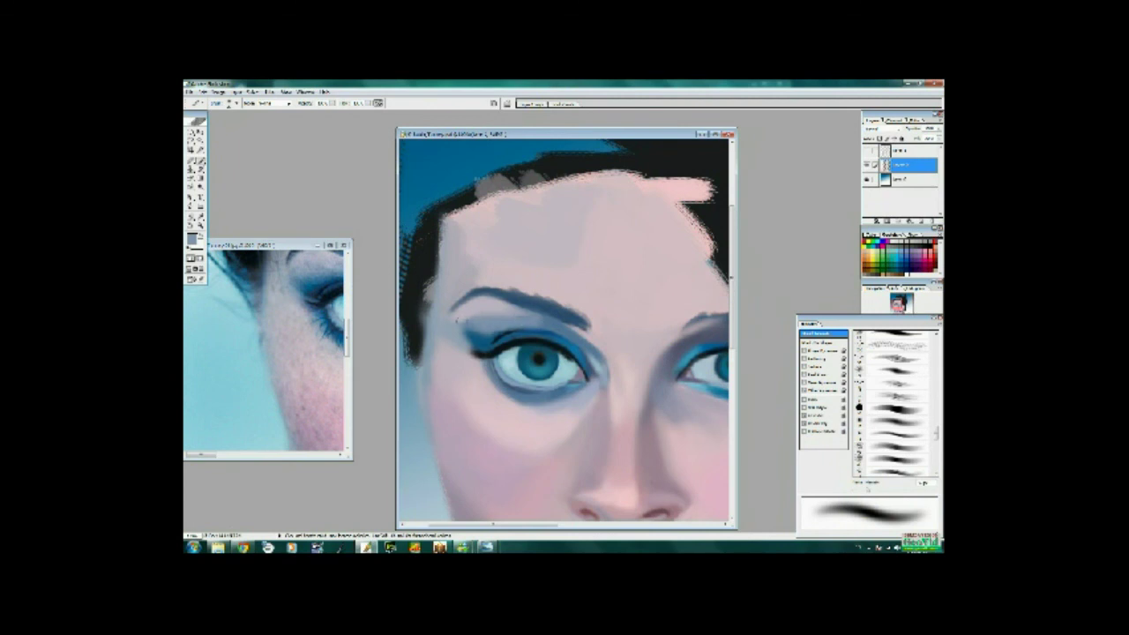
- Darken the left eye's inner corner and add teal eyeshadow along the upper lid
{"action": "key", "text": "bracketleft"}
{"action": "key", "text": "bracketleft"}
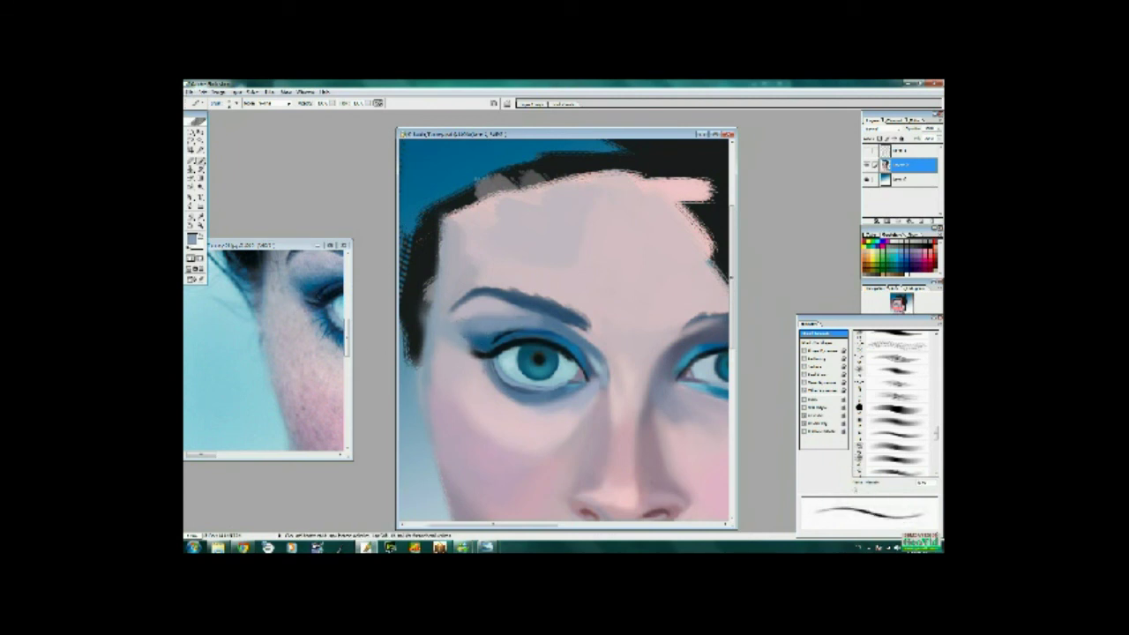
{"action": "key", "text": "bracketright"}
{"action": "key", "text": "bracketright"}
{"action": "left_click_drag", "start_coordinate": [485, 344], "coordinate": [455, 328]}
{"action": "left_click", "coordinate": [310, 281], "text": "alt"}
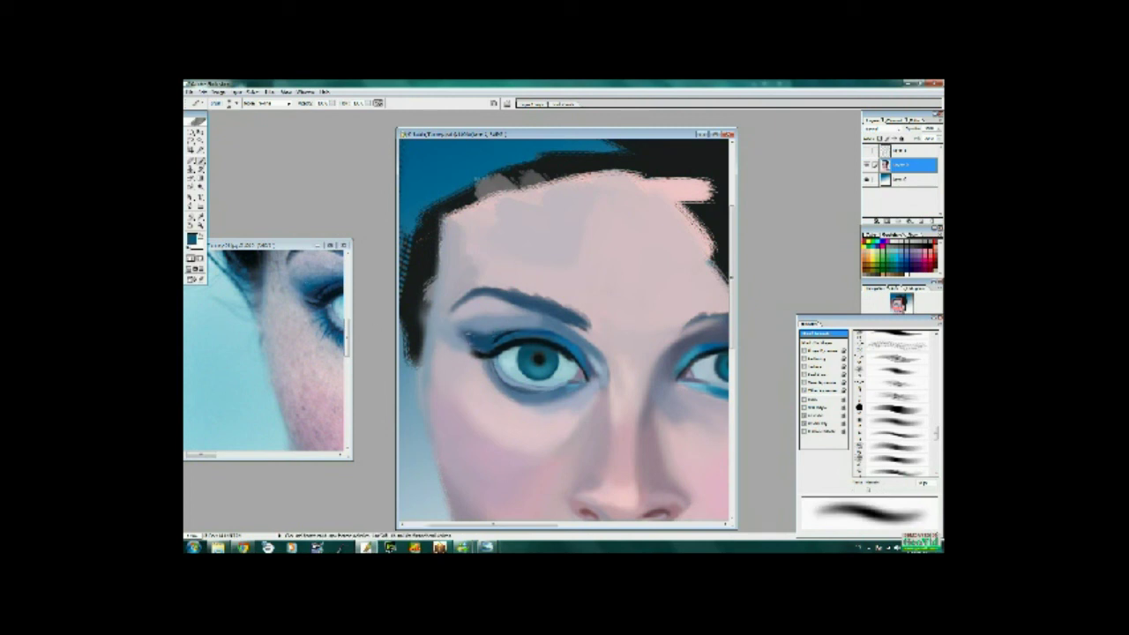
{"action": "left_click_drag", "start_coordinate": [486, 330], "coordinate": [533, 327]}
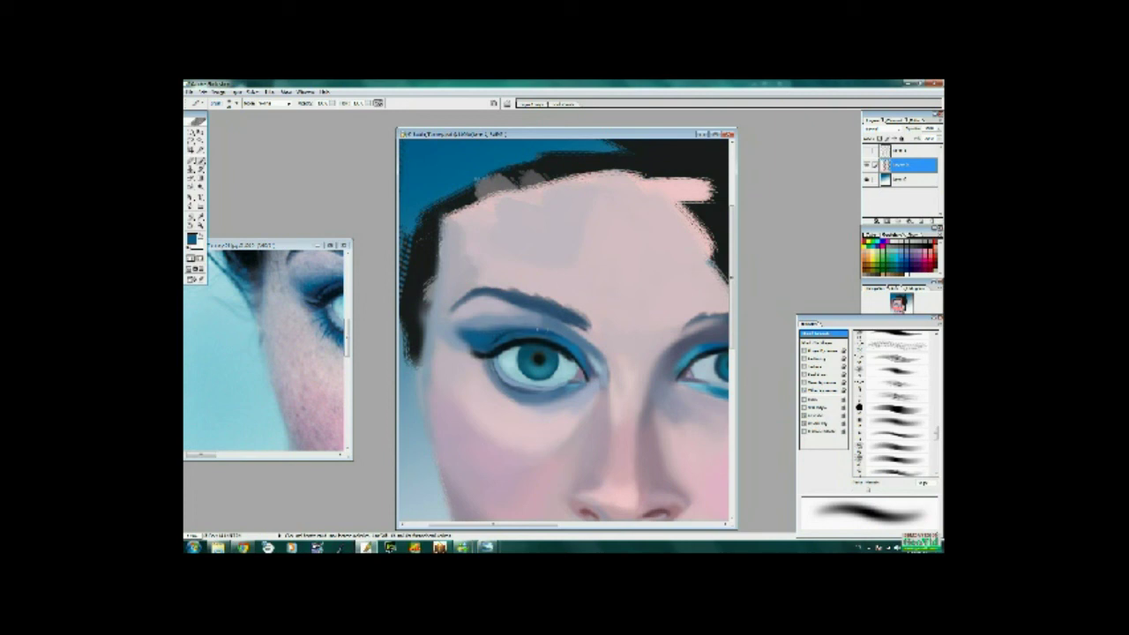
{"action": "left_click_drag", "start_coordinate": [291, 352], "coordinate": [229, 352]}
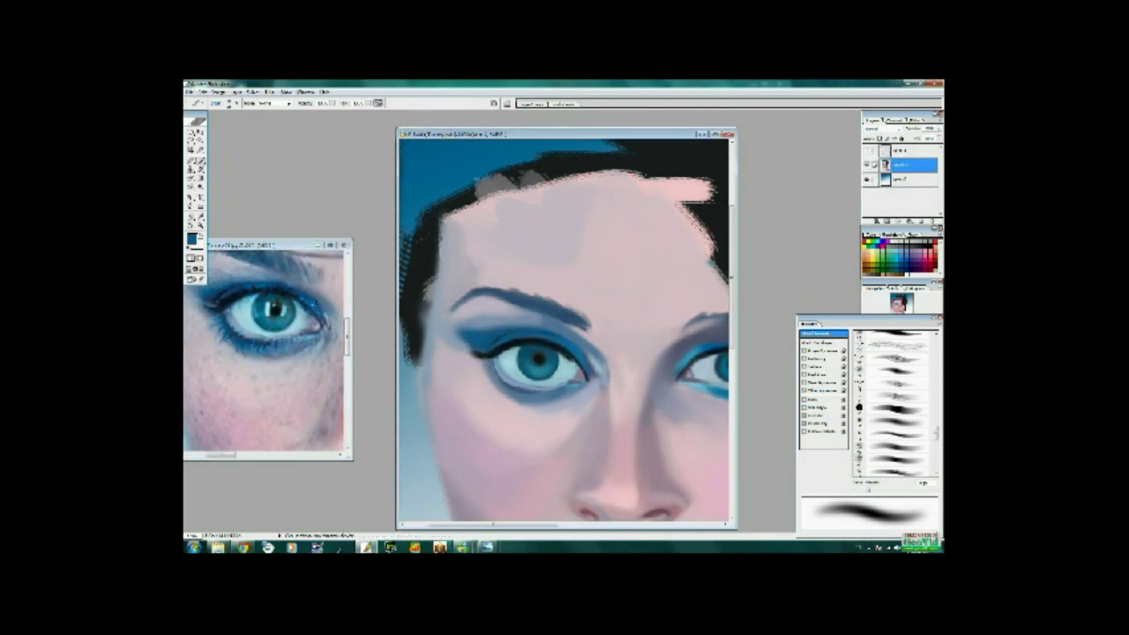